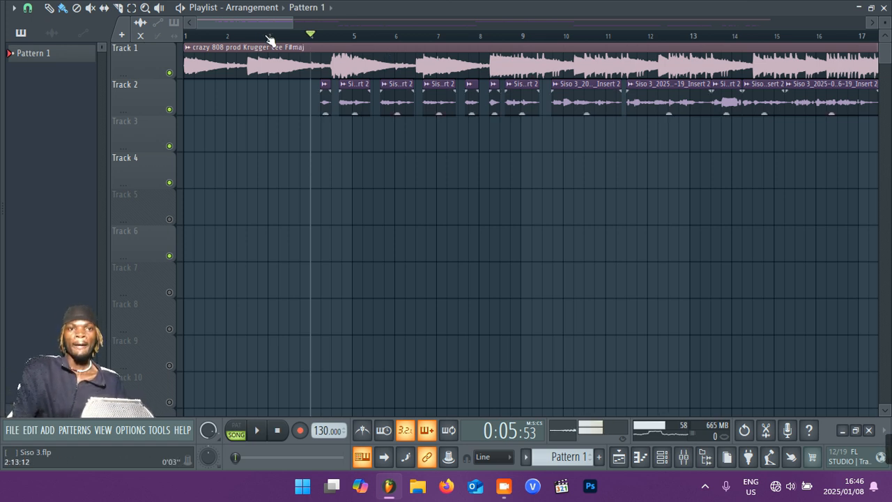
left_click(269, 35)
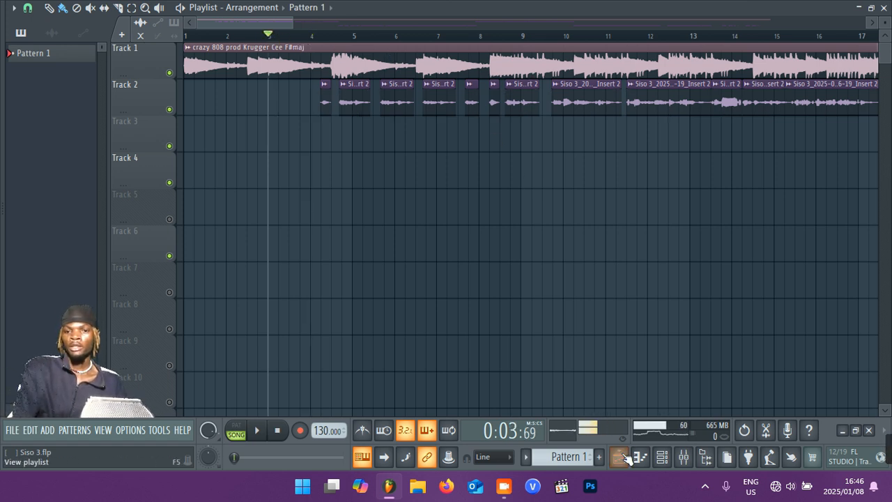
left_click(684, 458)
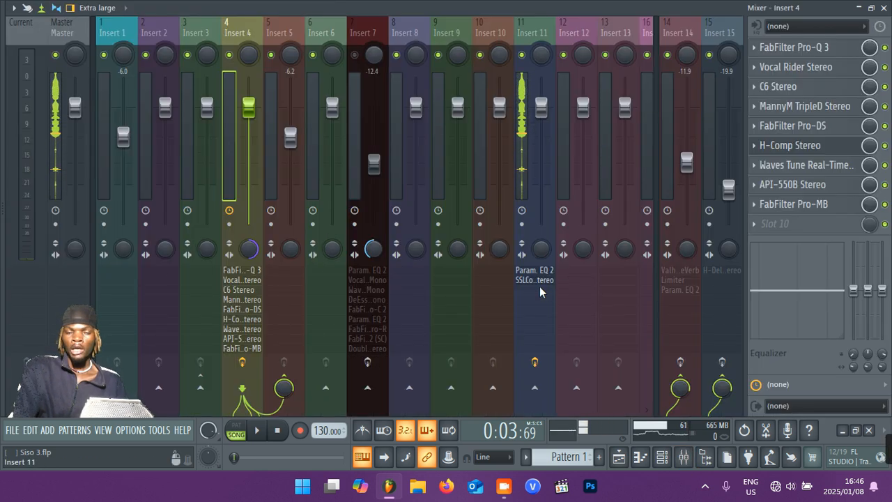
left_click(619, 456)
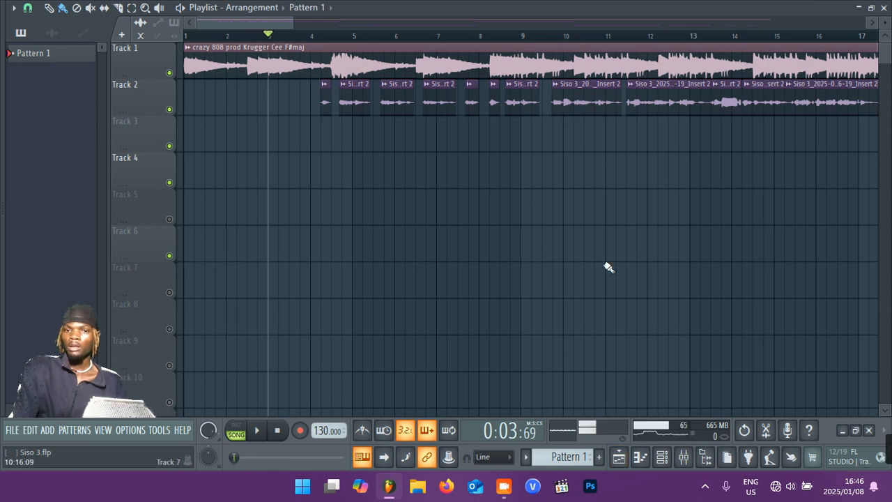
left_click(685, 458)
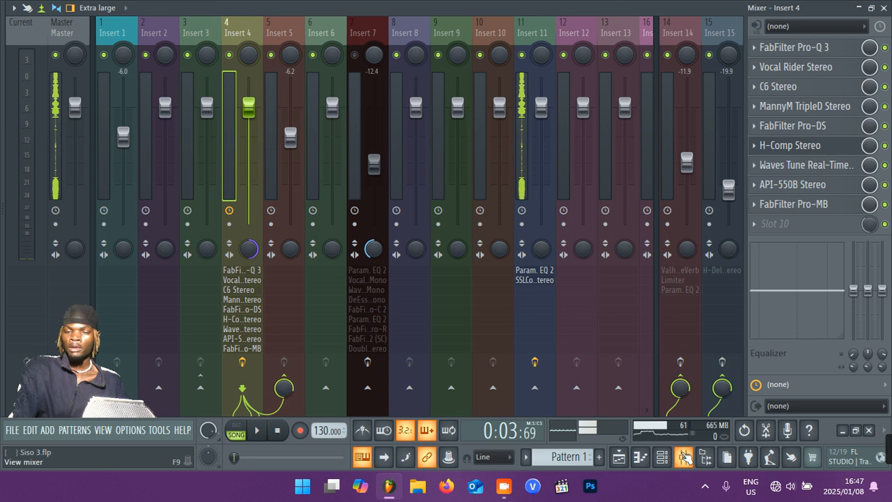
left_click(618, 458)
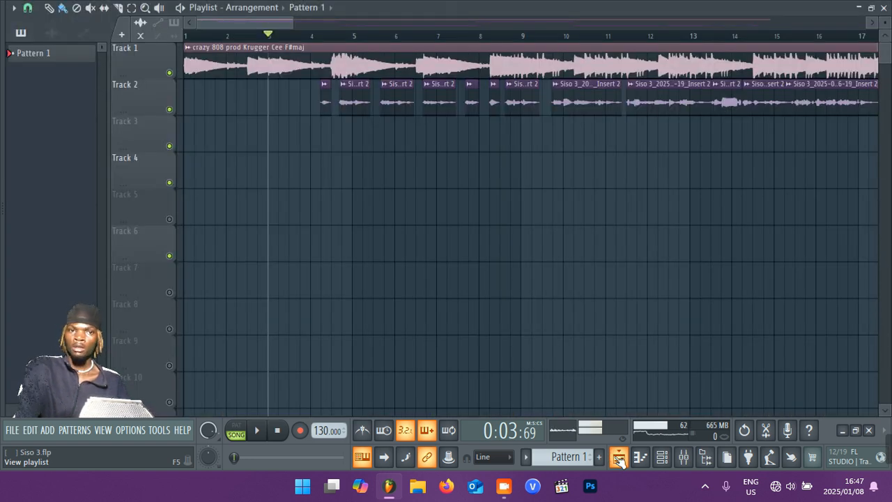
Mute the beat on Track 1, play the song from about bar 4, and show the mixer.
mouse_move(886, 54)
left_mouse_down()
mouse_move(885, 190)
mouse_move(885, 52)
left_mouse_up()
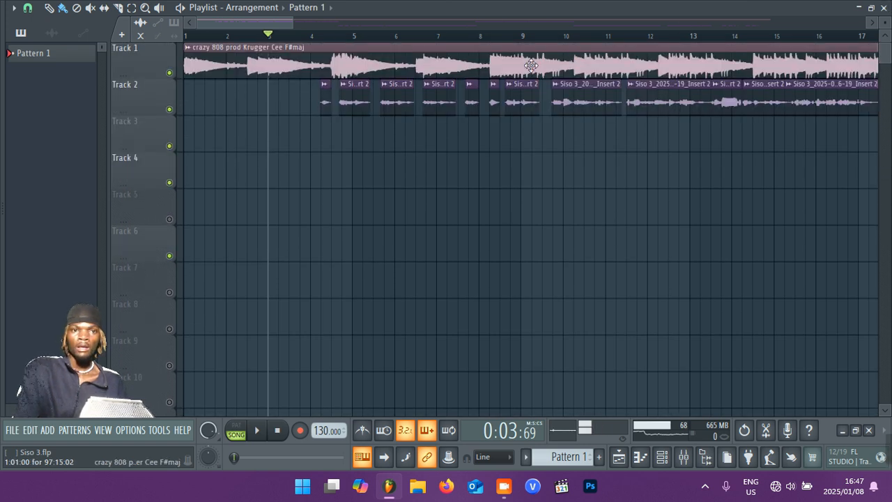
left_click_drag(292, 23, 367, 7)
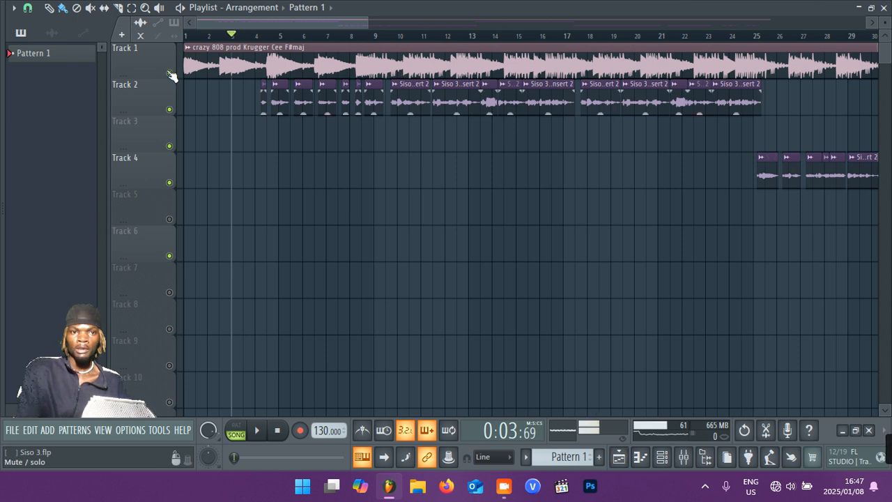
left_click(172, 75)
left_click(258, 35)
key("space")
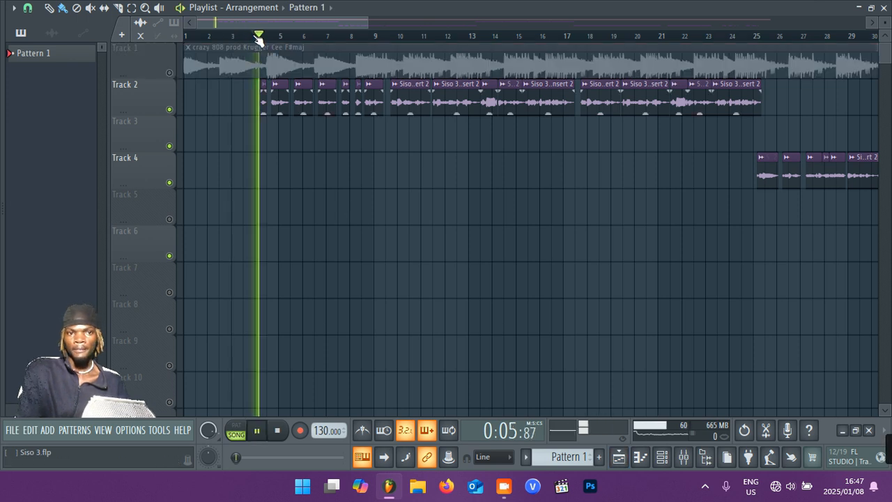
left_click(689, 460)
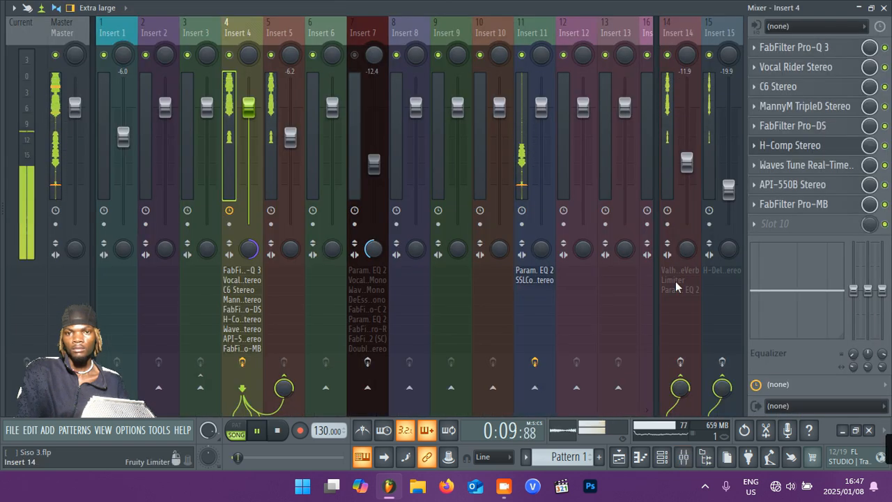
Audition the vocals with the effects on Inserts 14 and 15 enabled, stop playback, and bypass both effect chains again.
left_click(680, 363)
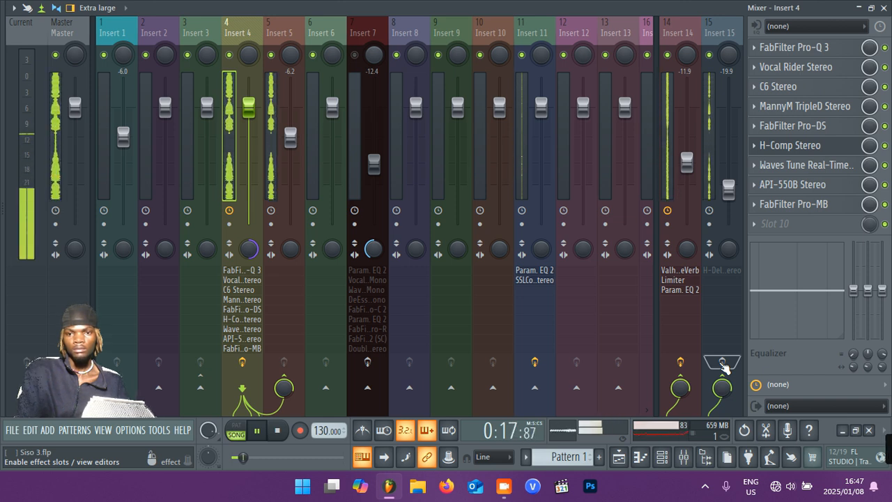
left_click(722, 363)
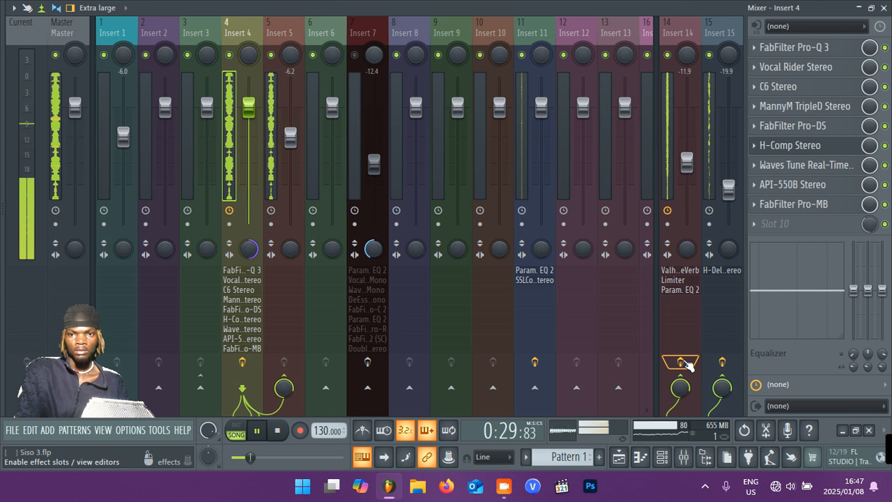
key("space")
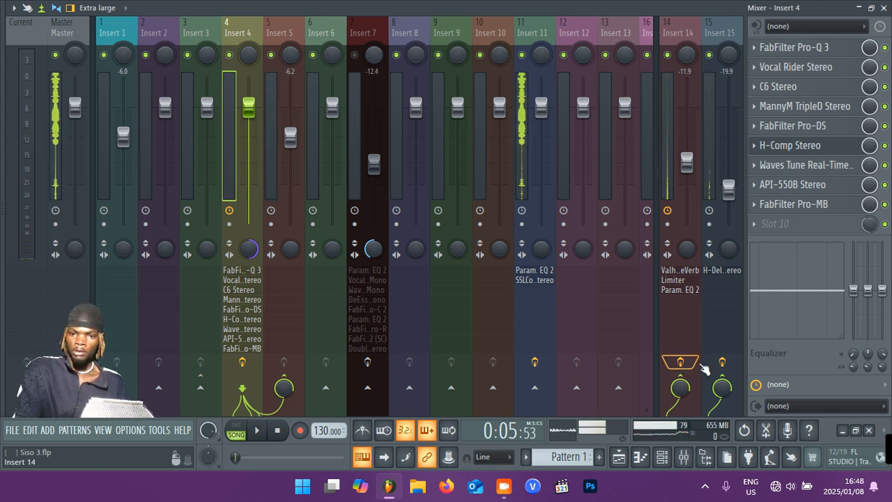
left_click(680, 363)
left_click(722, 362)
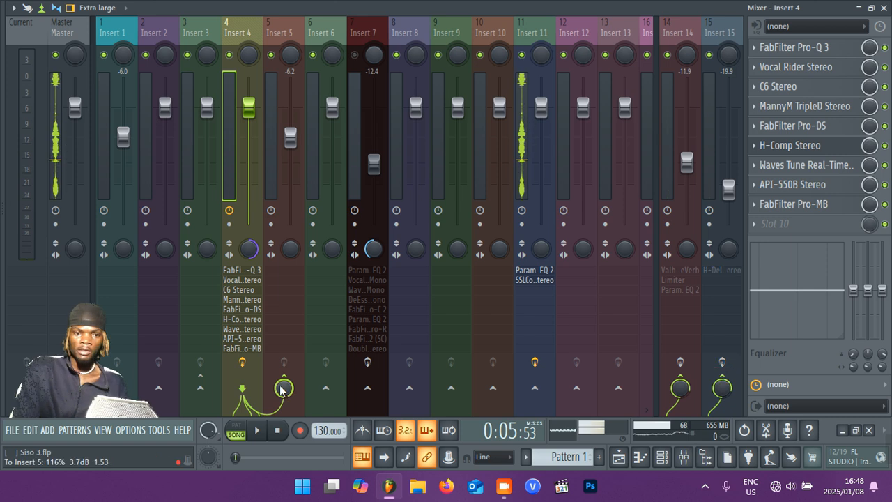
Reset the send level from Insert 4 to Insert 5 and view Insert 4's FabFilter Pro-Q 3 settings.
right_click(282, 391)
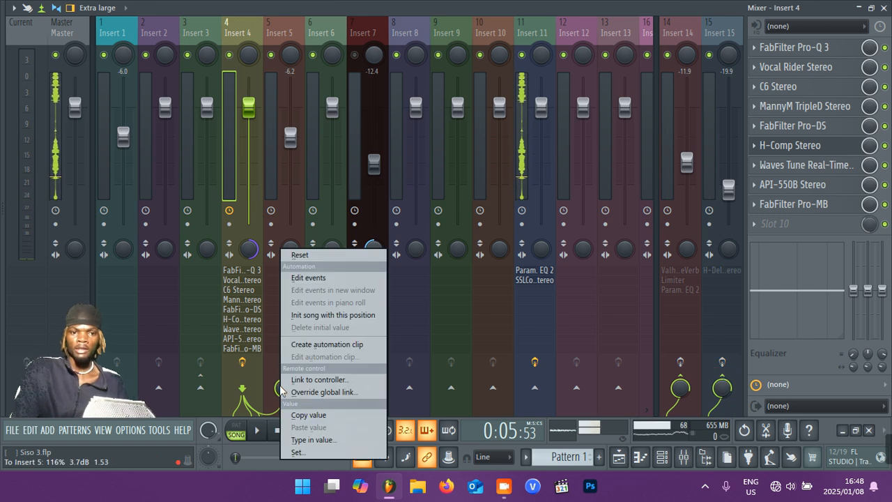
left_click(301, 255)
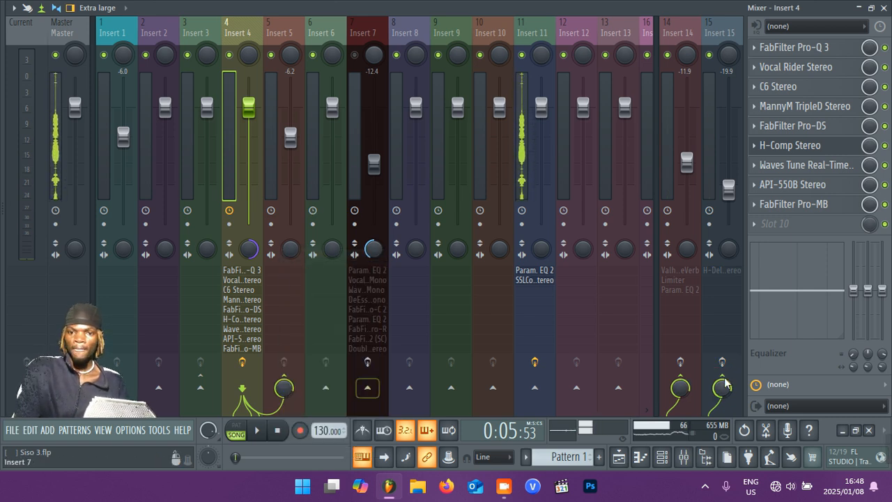
left_click(825, 47)
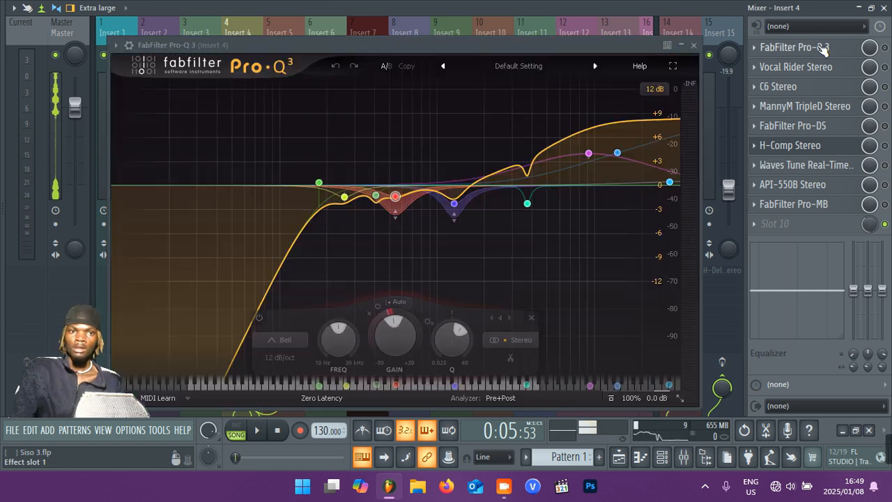
left_click(694, 46)
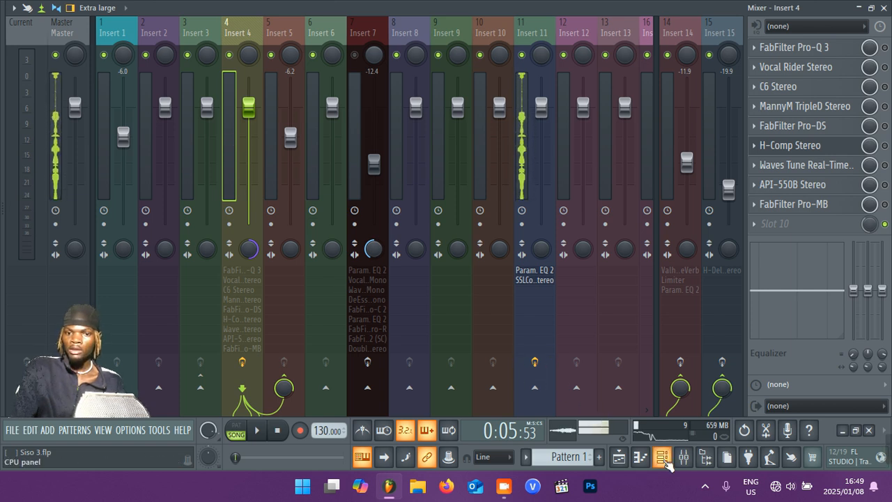
Check the audio clip settings and mixer track assignment of the vocal clip at bar 10 on Track 2.
left_click(619, 457)
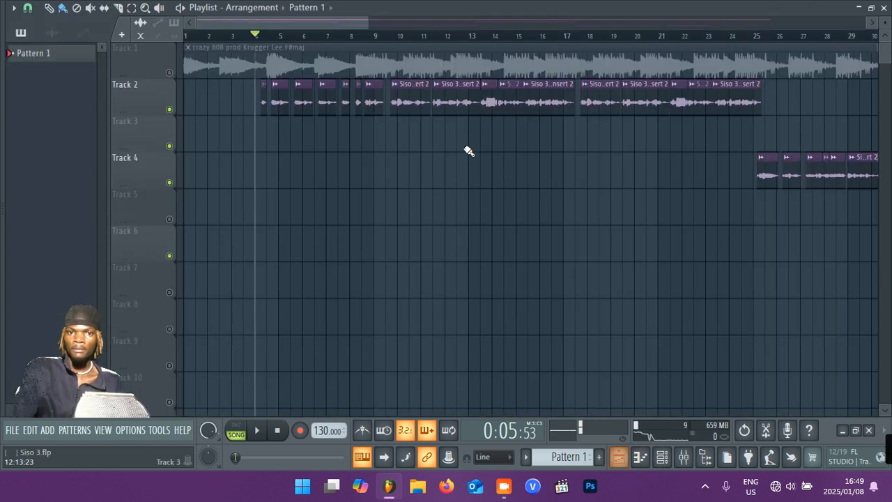
left_click(418, 99)
double_click(418, 99)
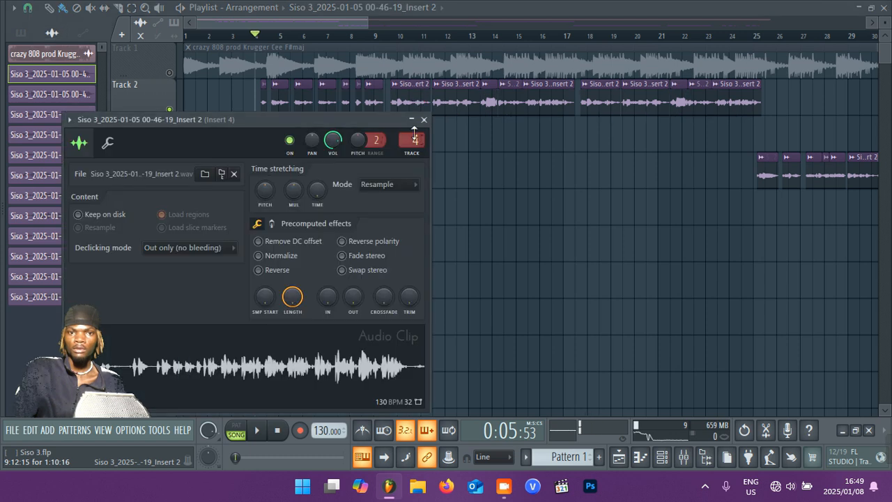
left_click(424, 120)
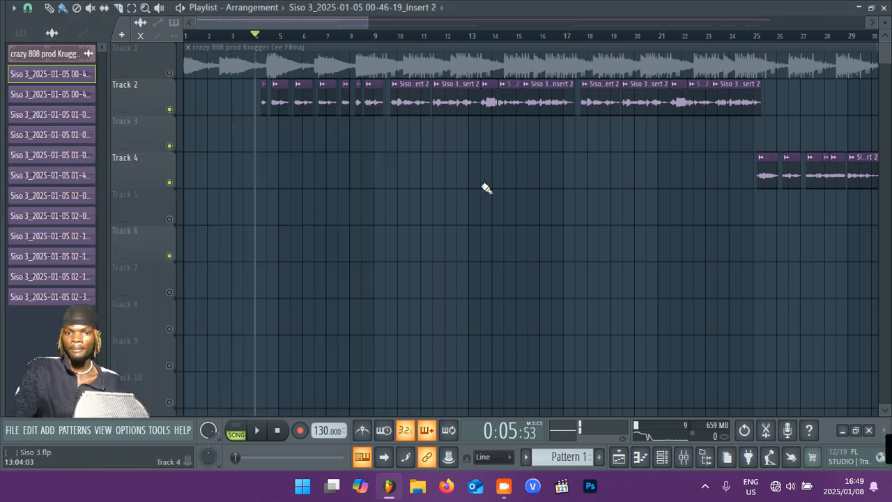
Enable FabFilter Pro-Q 3 on Insert 4 and review its EQ curve.
left_click(684, 457)
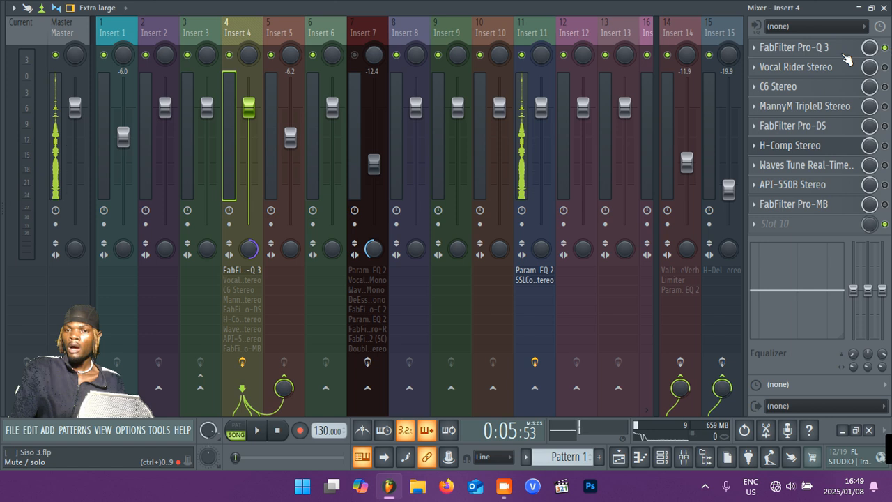
left_click(886, 47)
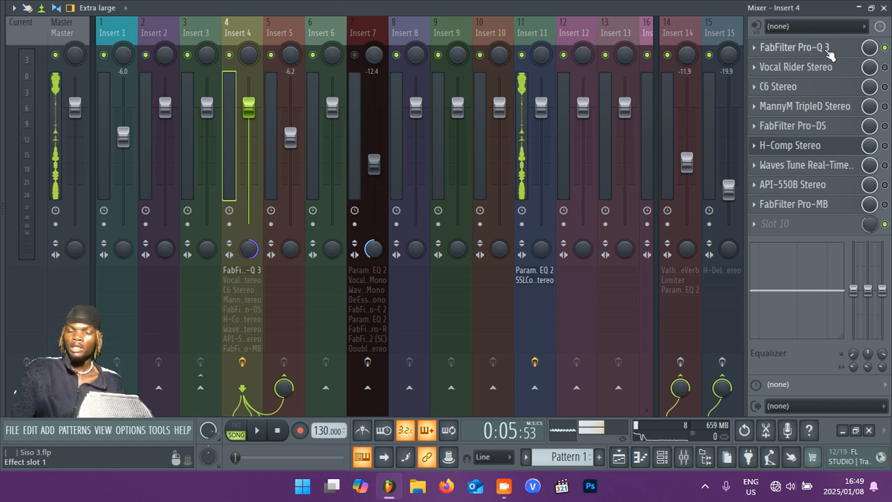
left_click(828, 48)
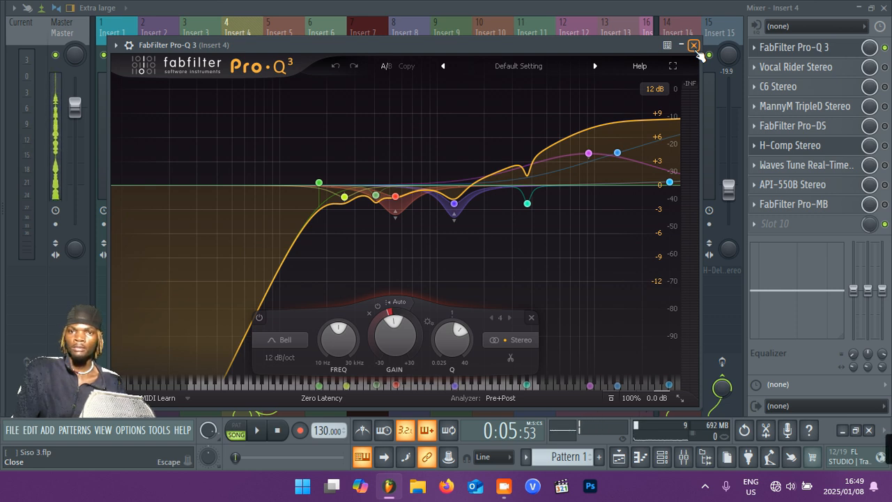
left_click(694, 46)
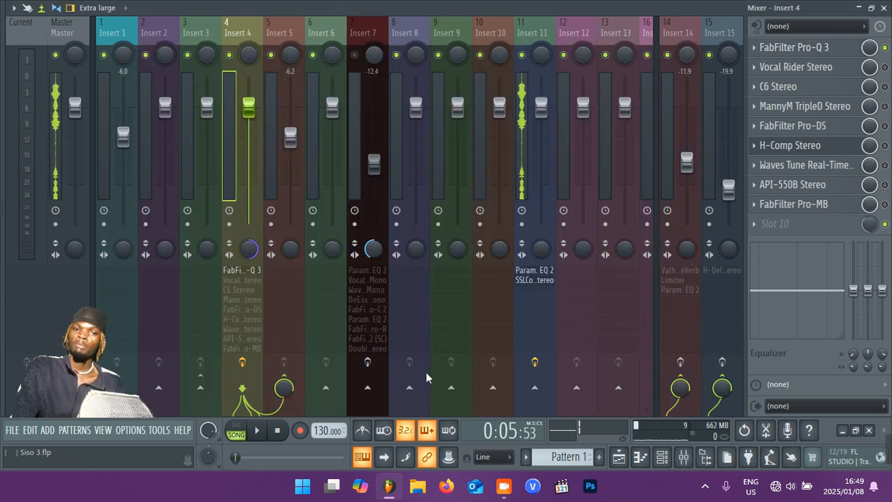
Compare the vocal playback with FabFilter Pro-Q 3 on Insert 4 enabled and bypassed.
key("space")
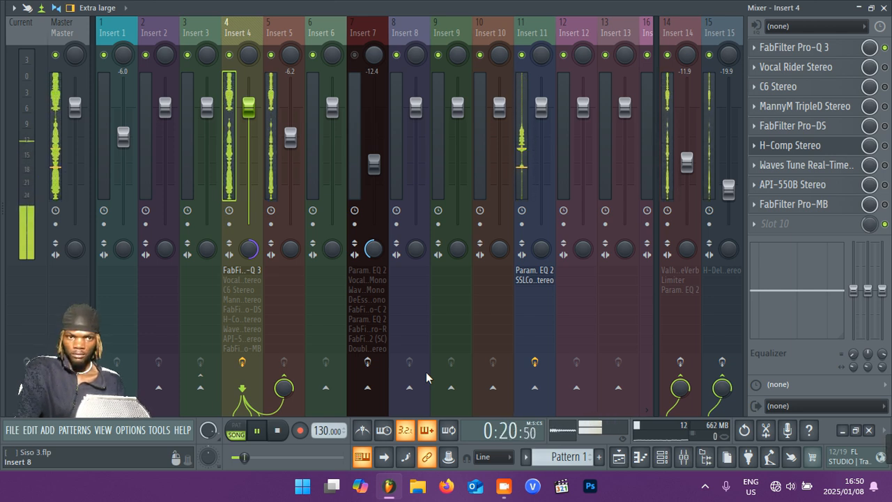
key("space")
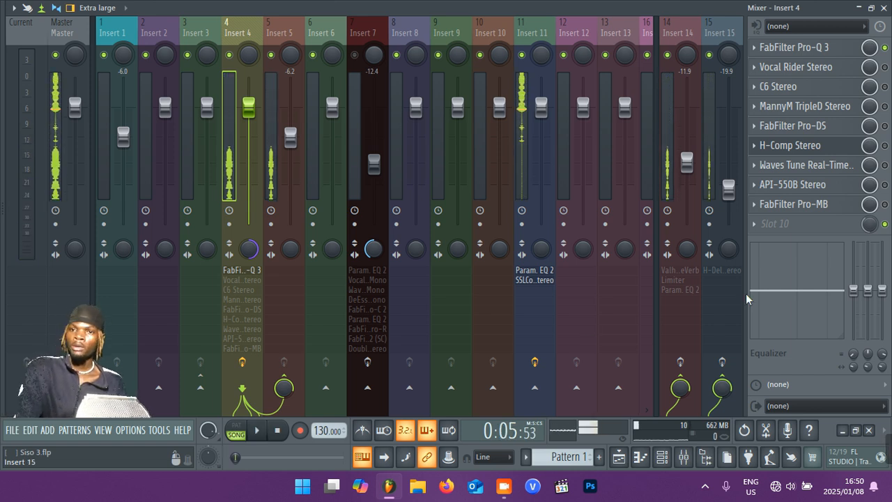
left_click(884, 47)
key("space")
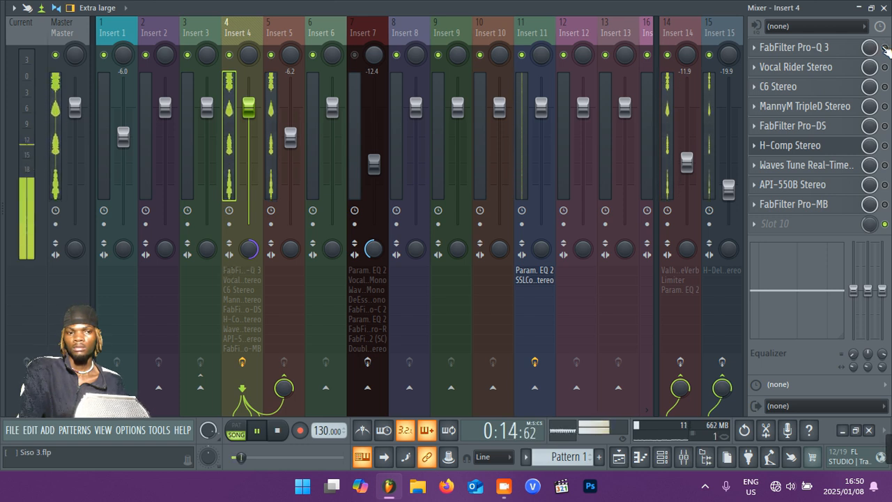
key("space")
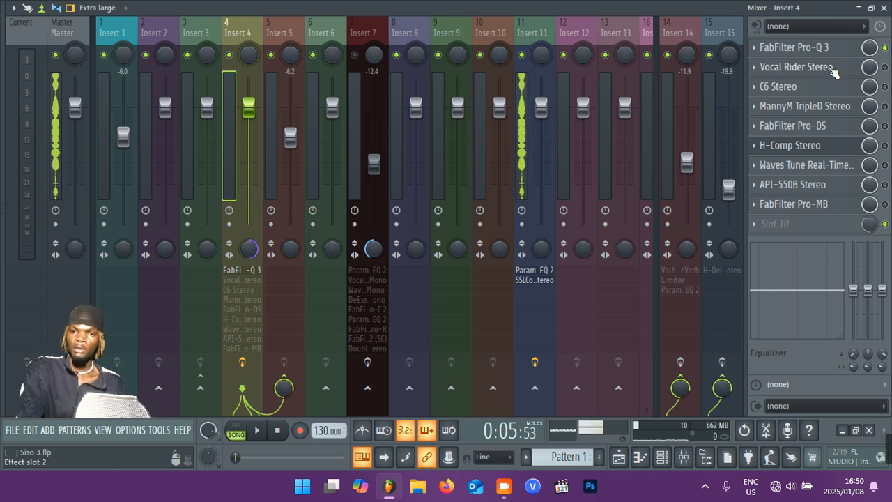
Enable Vocal Rider Stereo on Insert 4 and play the vocals while watching its rider fader.
left_click(829, 68)
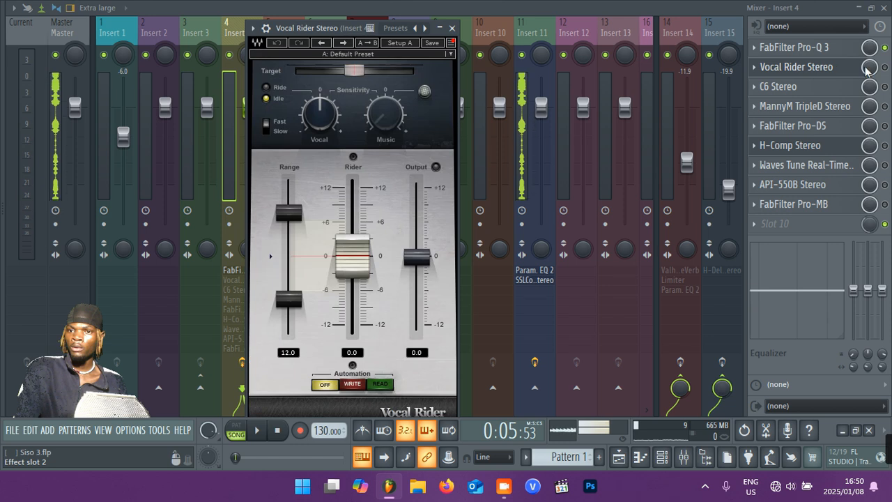
left_click(885, 69)
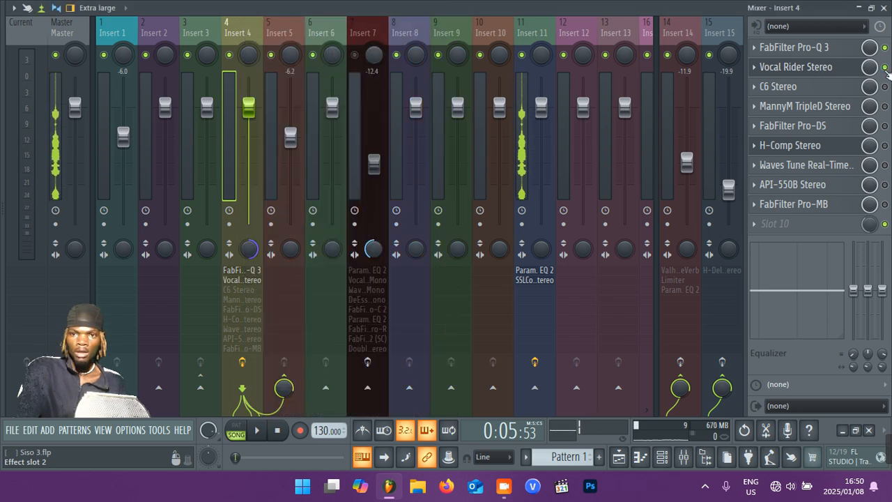
left_click(842, 70)
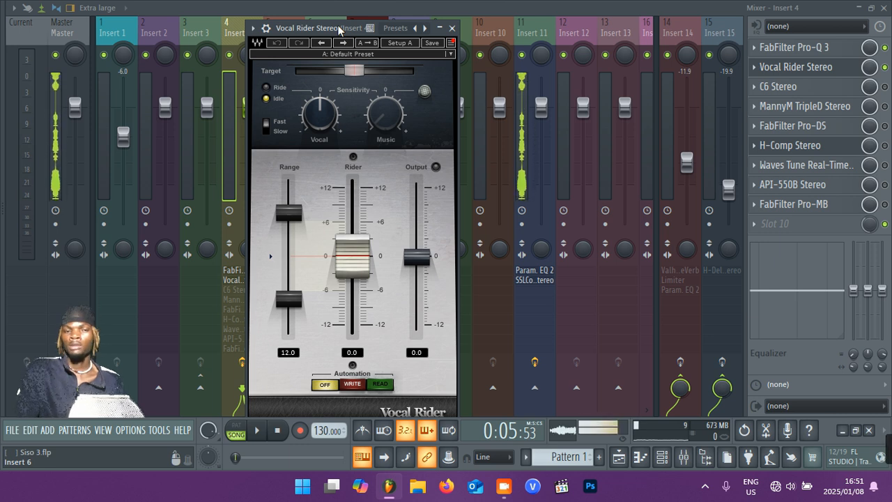
key("space")
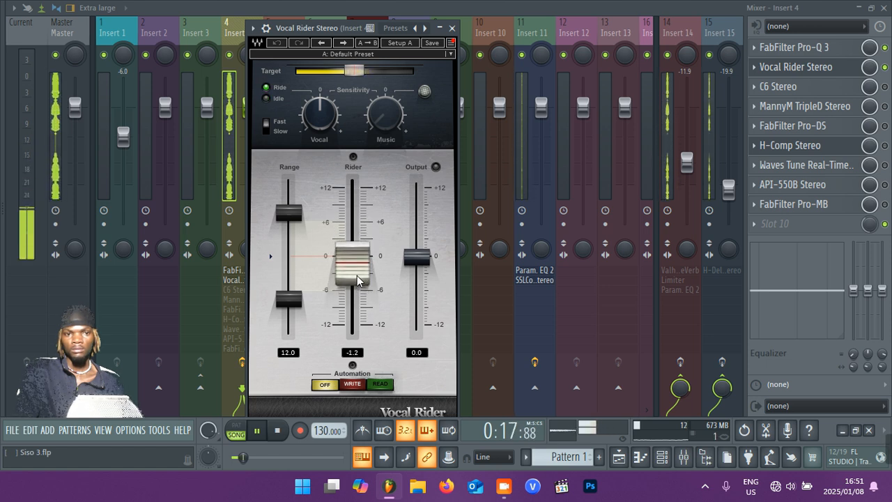
key("space")
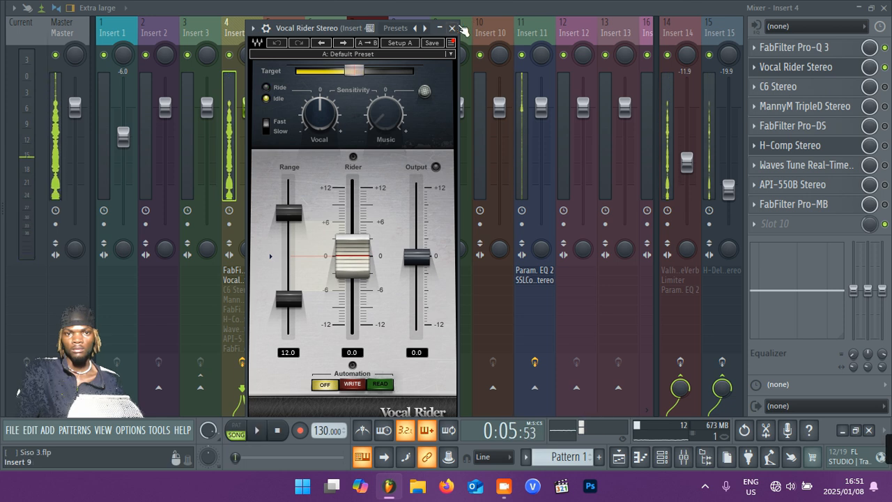
left_click(452, 28)
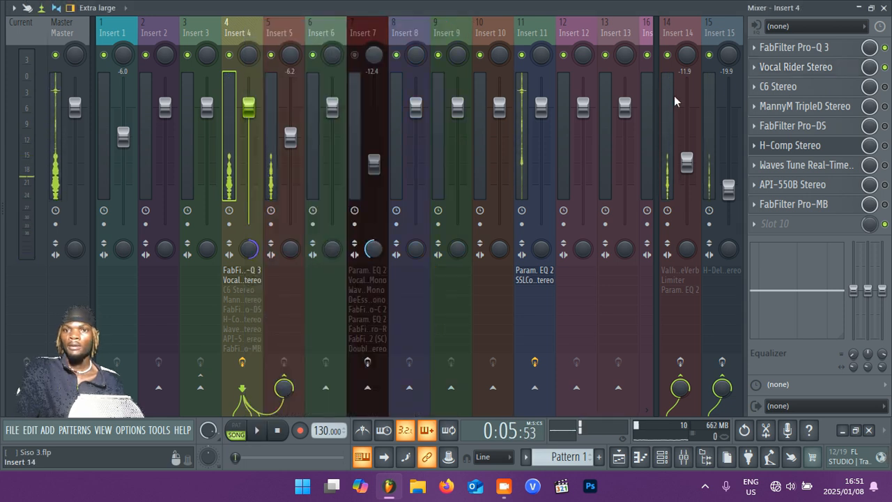
Enable C6 Stereo on Insert 4, open it and set its mid crossover to 3520 Hz.
left_click(885, 86)
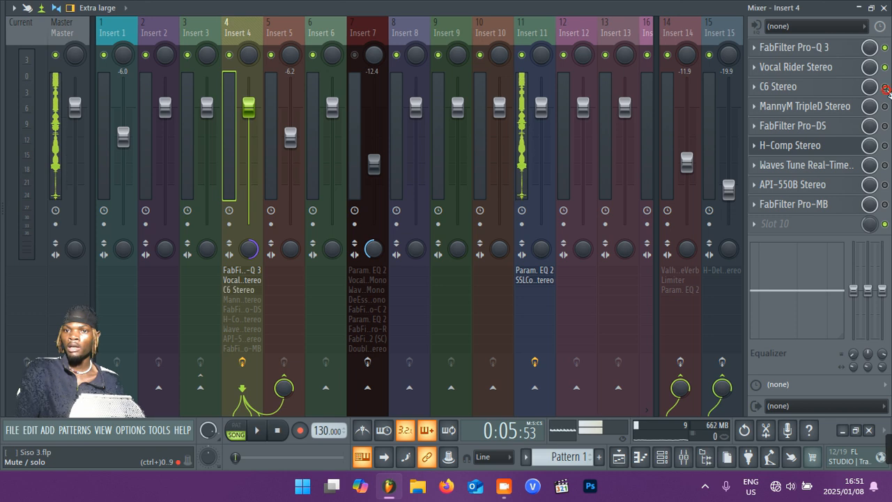
left_click(826, 88)
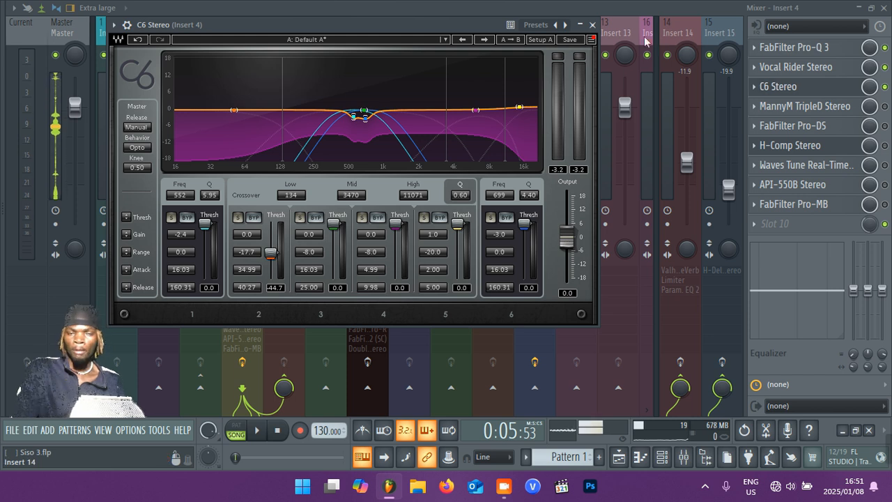
left_click_drag(444, 22, 489, 89)
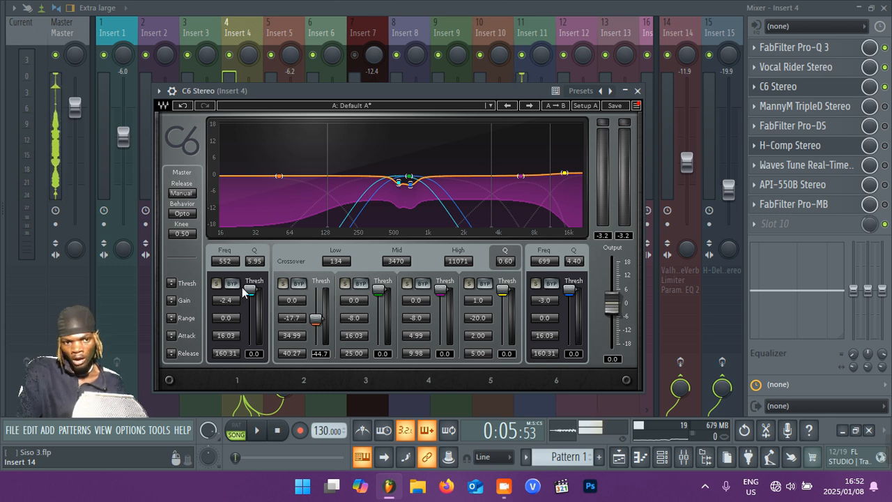
left_click_drag(393, 266, 394, 265)
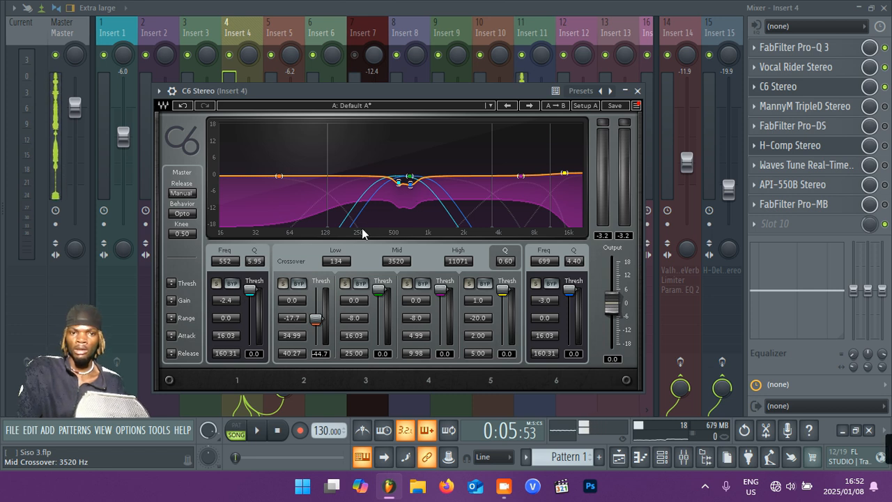
Solo band 1 of the C6, boost it to 18 dB at 575 Hz and play the vocals to hear that frequency area.
left_click(217, 284)
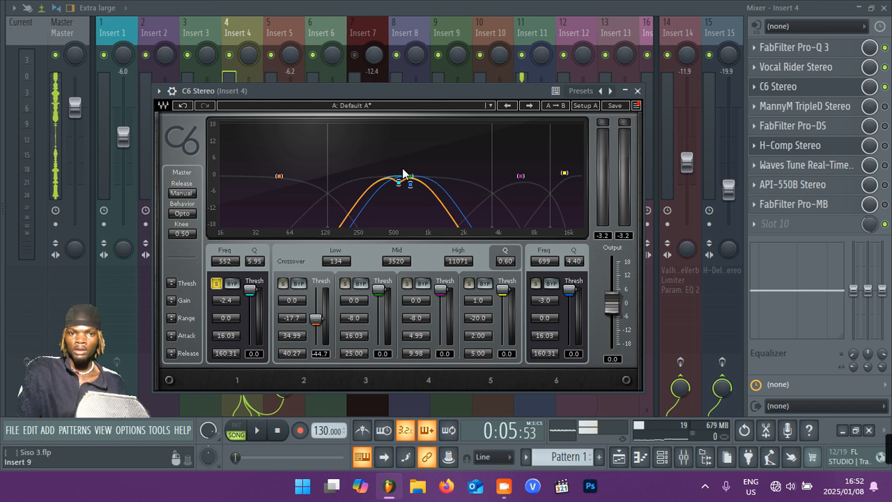
left_click_drag(399, 182, 401, 125)
key("space")
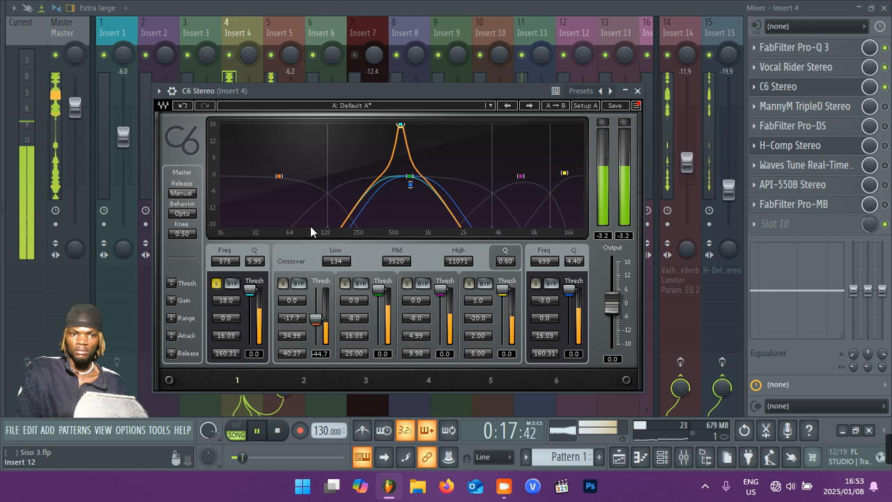
key("space")
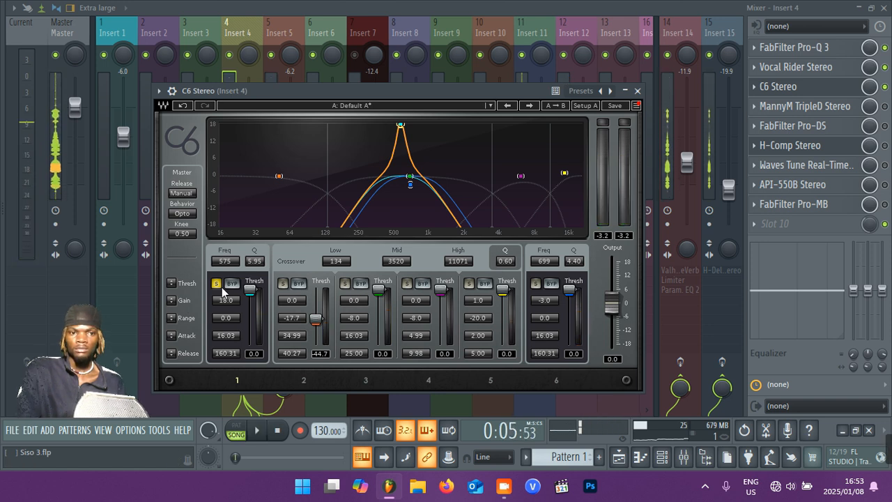
Turn off the solo on C6 band 1 and undo its gain and frequency changes.
left_click(216, 283)
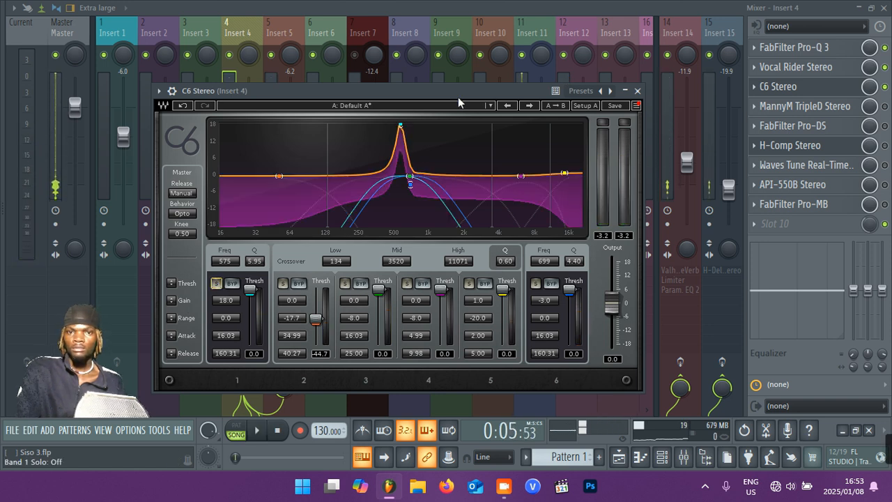
left_click(183, 105)
left_click(183, 105)
left_click(183, 106)
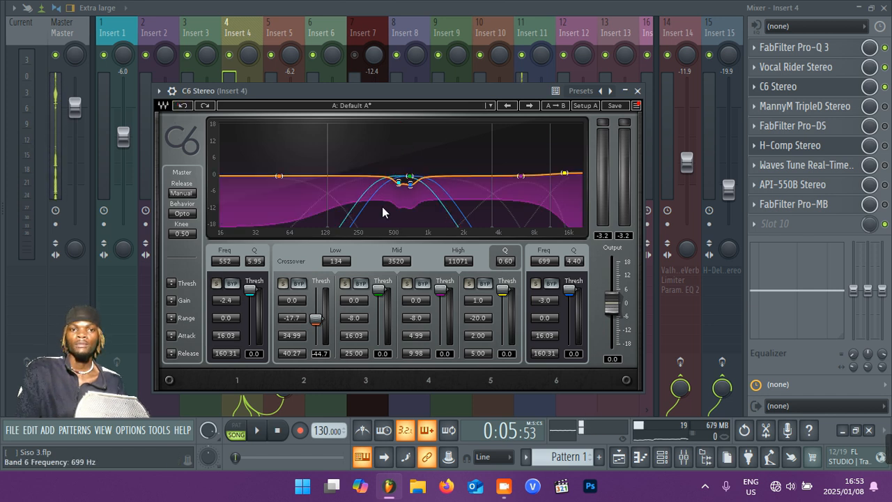
Solo C6 band 6, audition the vocals with it boosted to 18 dB at 709 Hz, and undo the boost before closing the plugin.
left_click(536, 283)
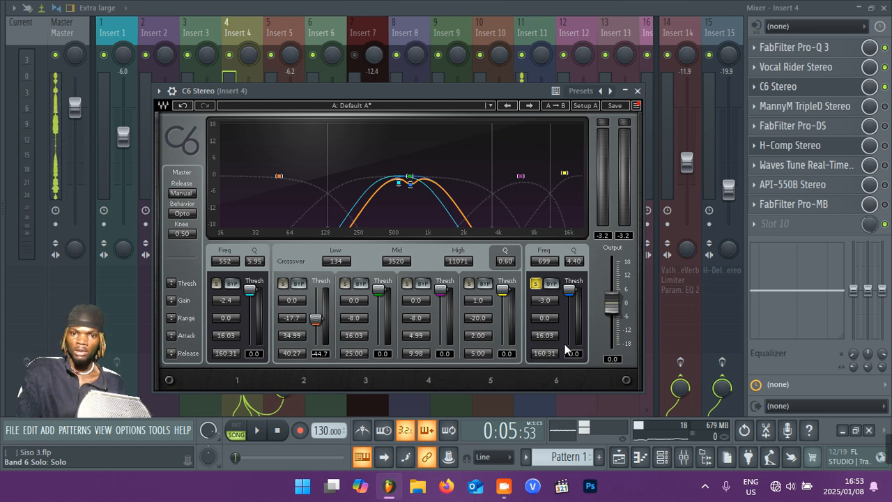
left_click_drag(411, 187, 411, 124)
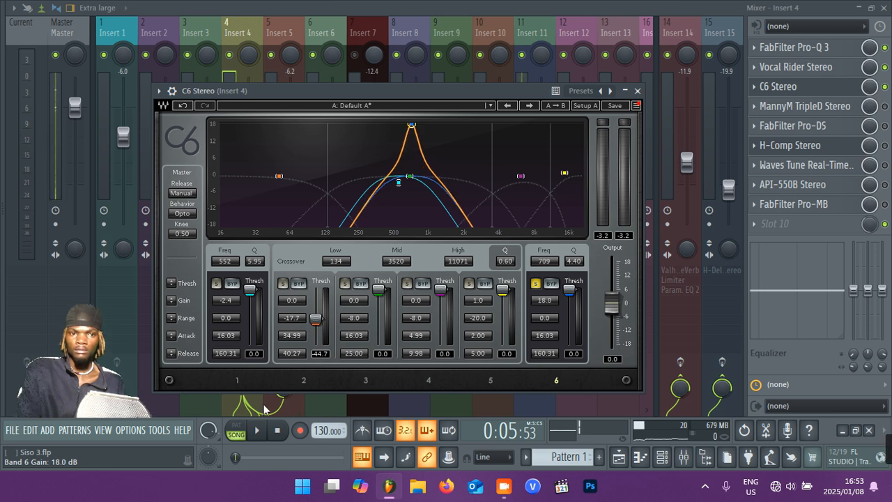
key("space")
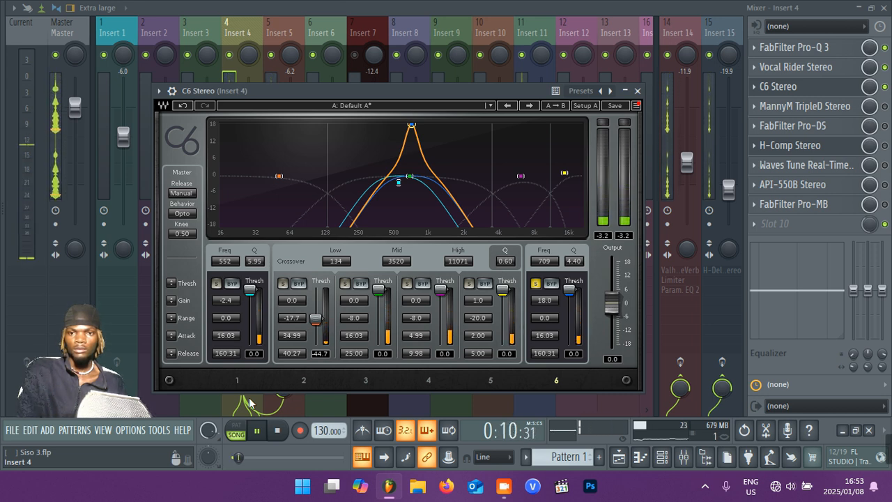
key("space")
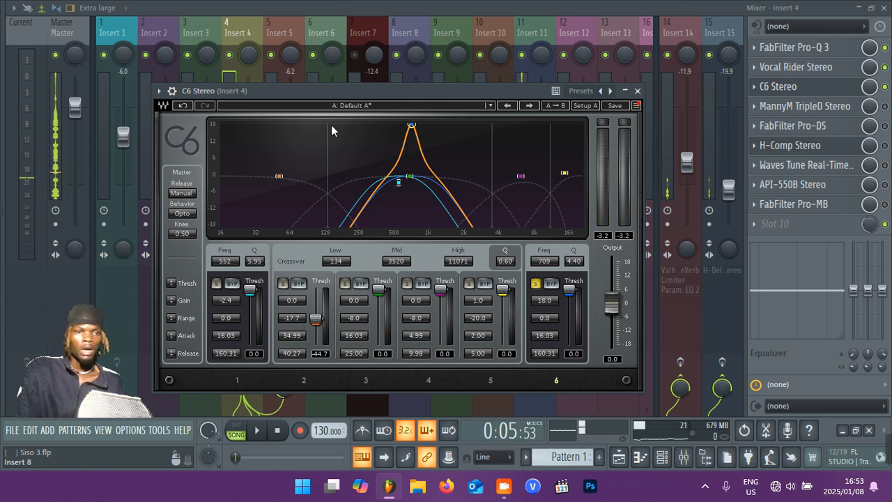
left_click(182, 107)
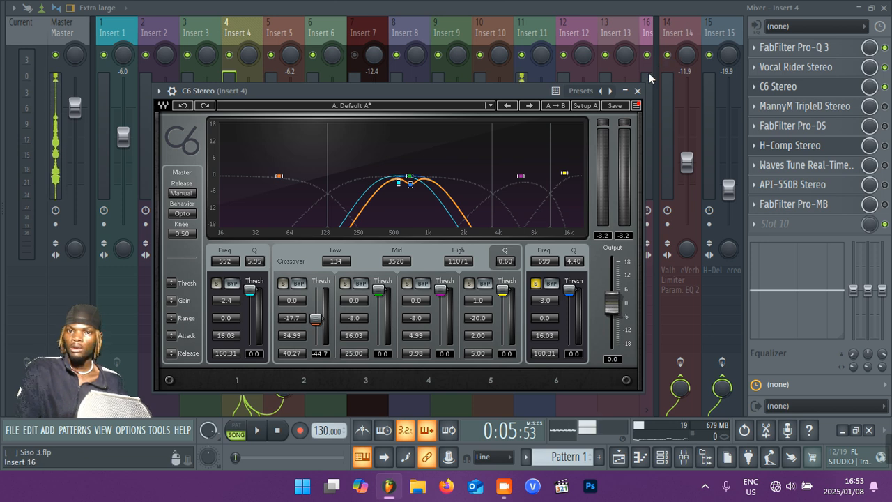
left_click(637, 91)
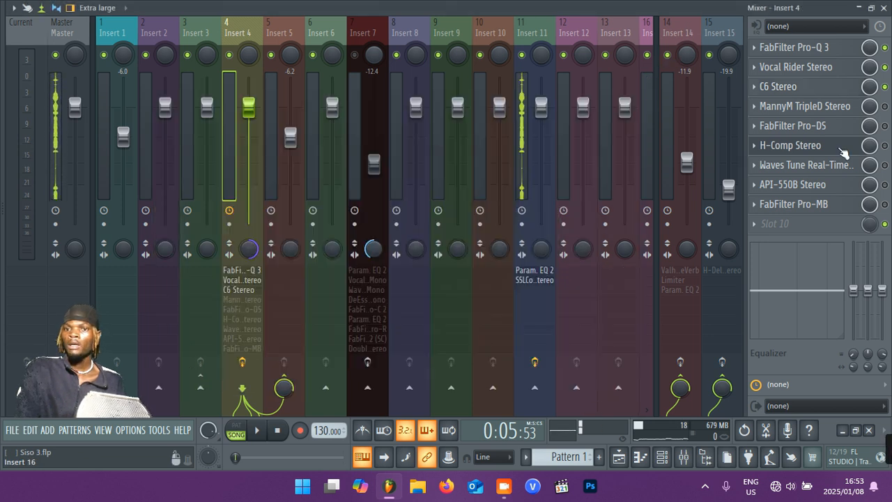
Open MannyM TripleD Stereo on Insert 4 and enable it.
left_click(835, 108)
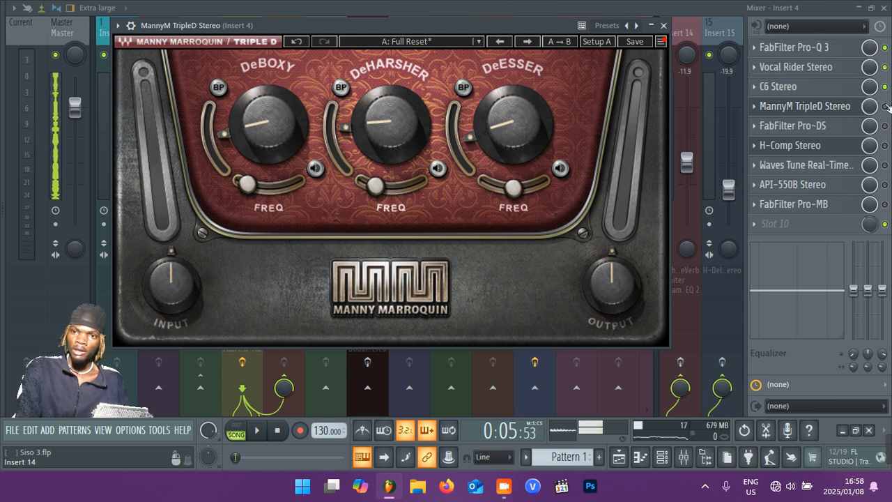
left_click(885, 106)
left_click(814, 105)
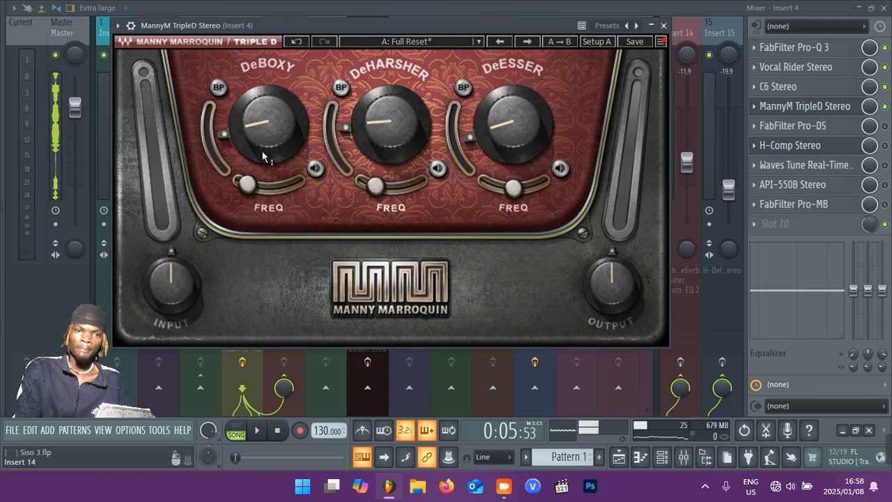
Turn on DeBoxy listening in MannyM TripleD and play the vocals to hear the isolated boxy frequencies.
mouse_move(373, 160)
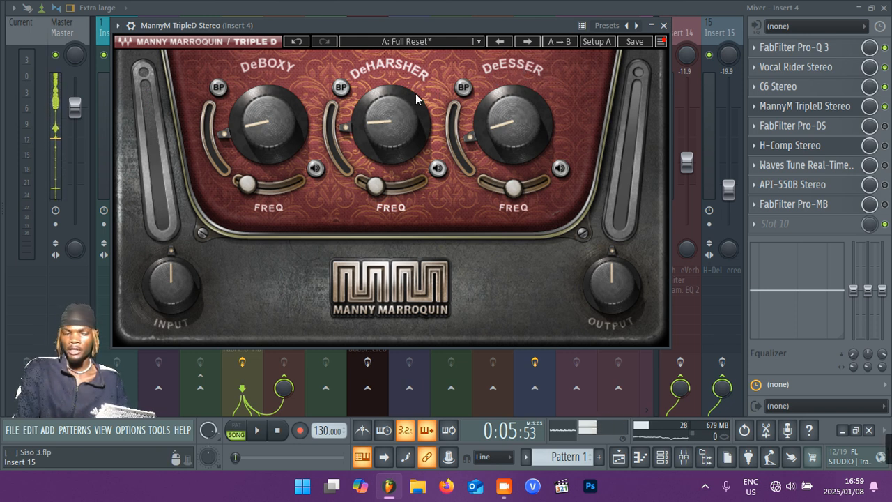
left_click(316, 169)
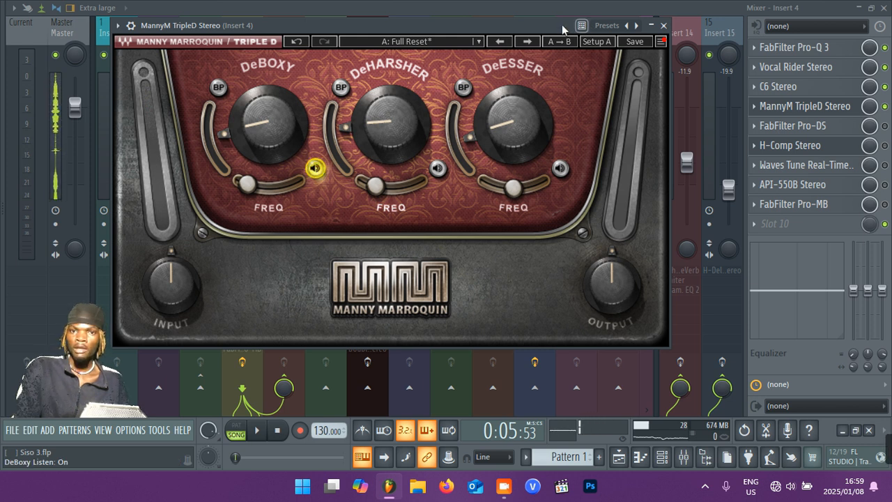
left_click_drag(547, 35, 550, 54)
key("space")
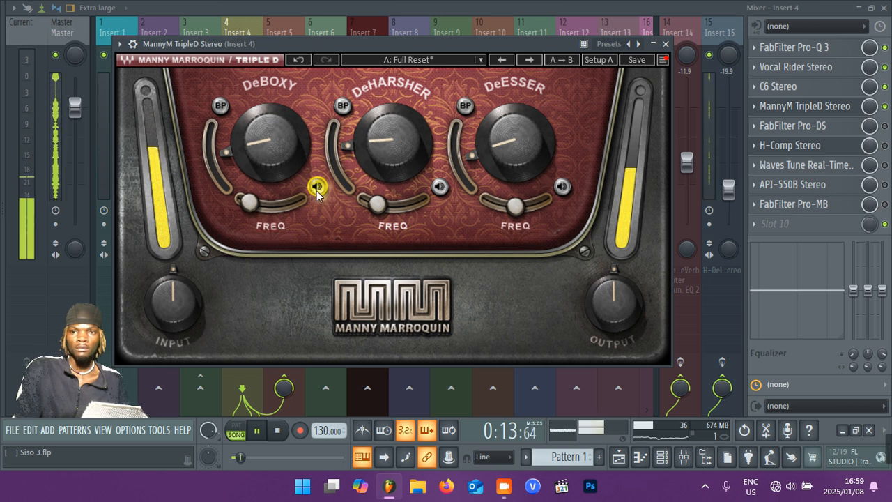
key("space")
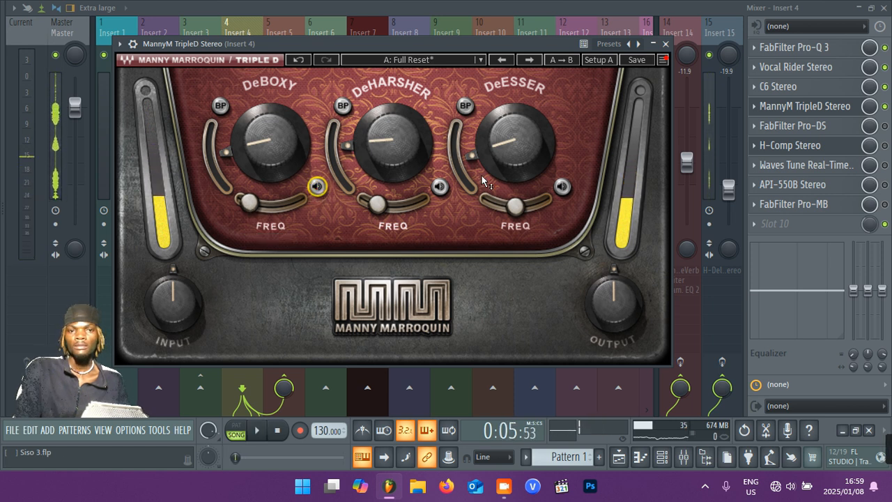
Switch TripleD's listening to the DeHarsher band and play the vocals to hear the isolated harsh frequencies.
left_click(442, 188)
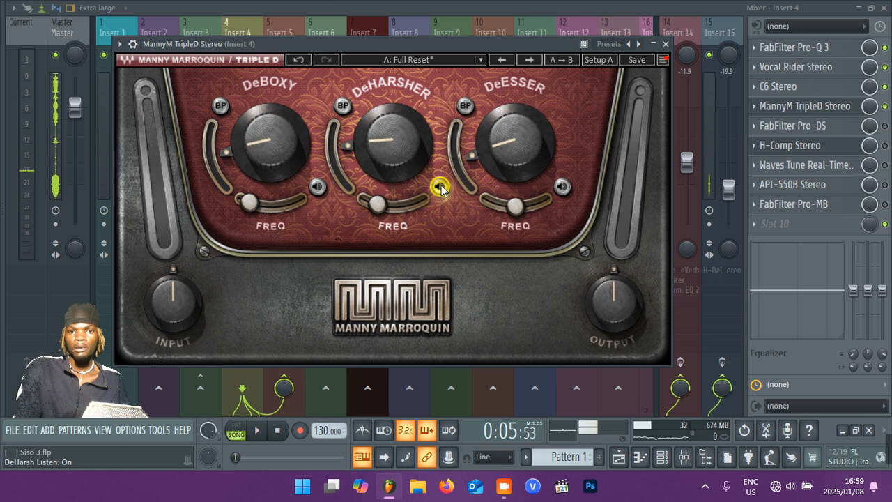
key("space")
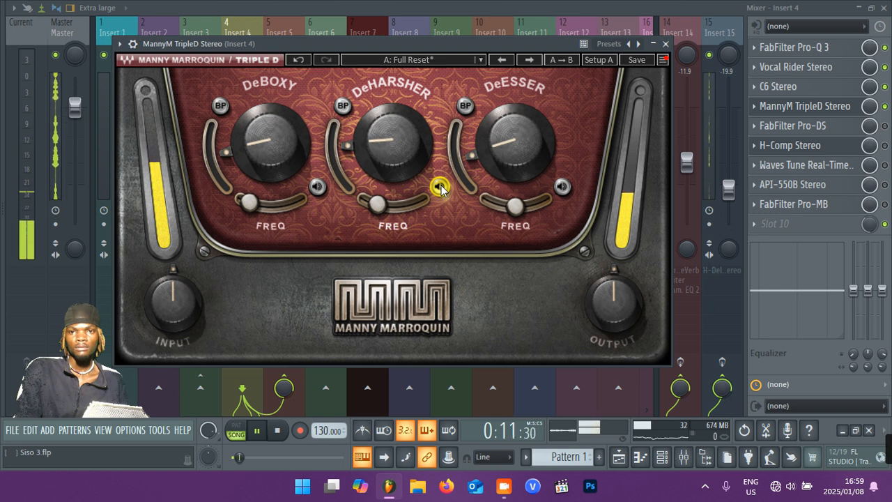
left_click(441, 187)
key("space")
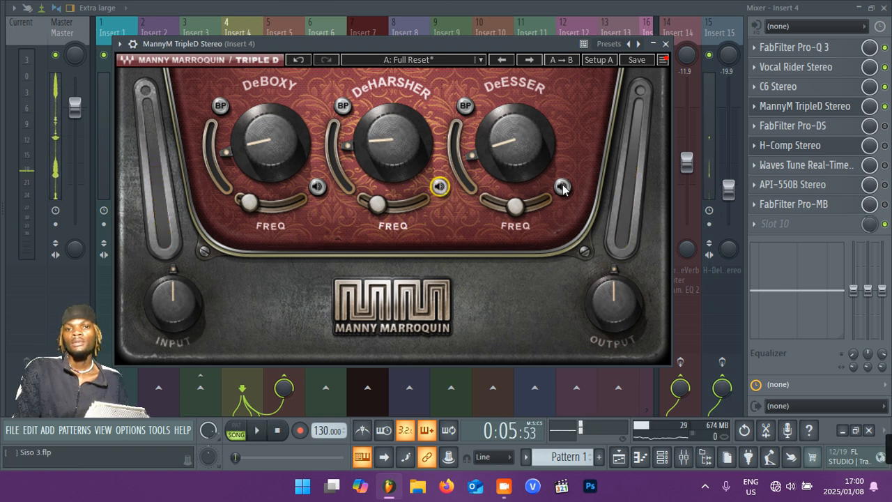
Audition TripleD's DeEsser band alone on the vocals, turn its listening off and close the plugin.
left_click(562, 187)
key("space")
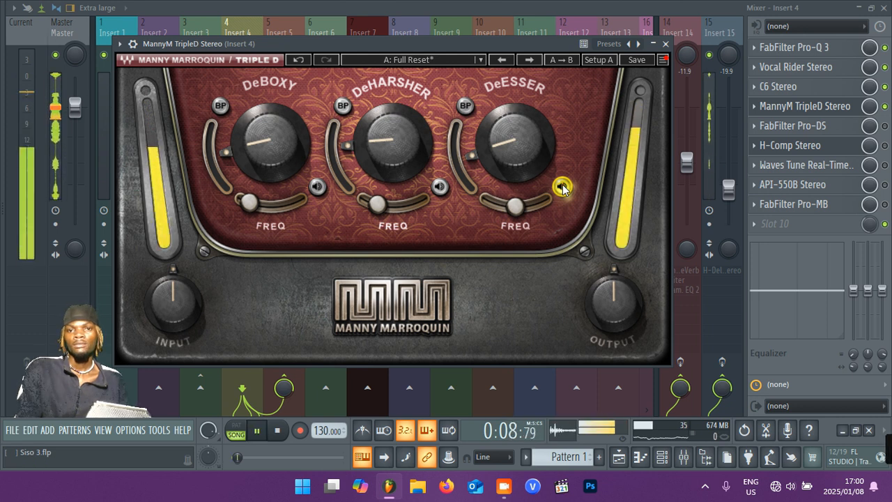
key("space")
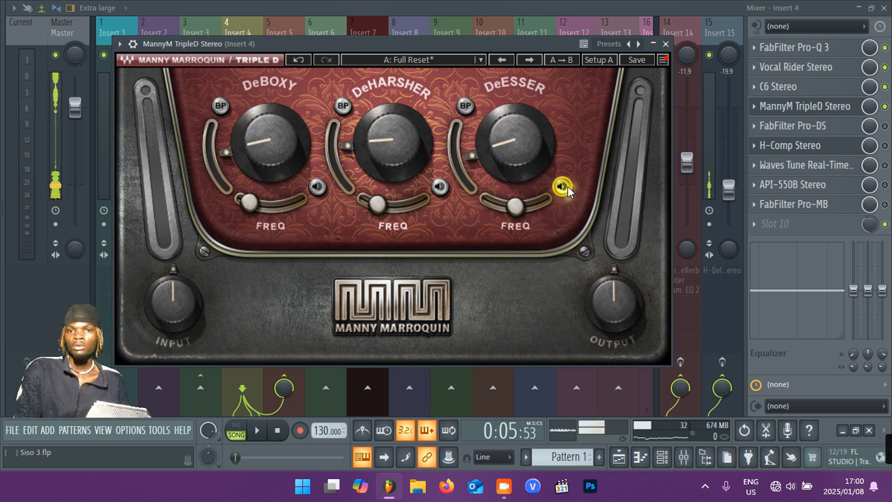
left_click(564, 186)
left_click(666, 44)
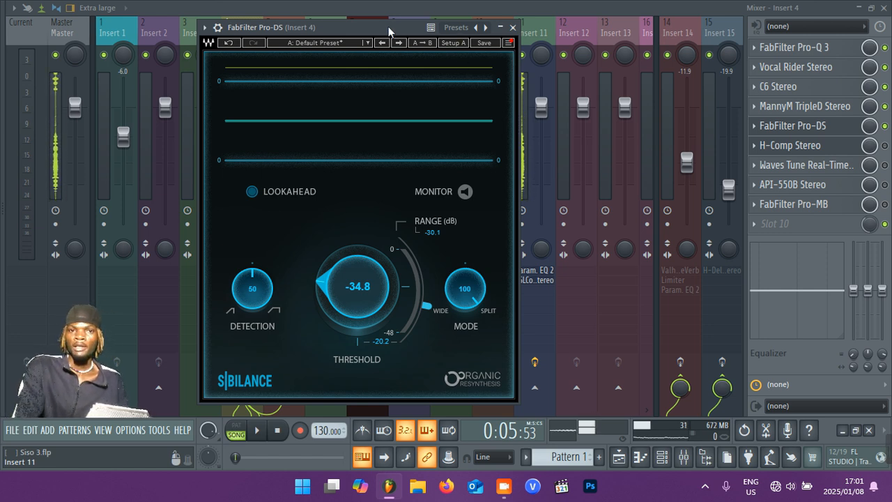
Play the vocals through FabFilter Pro-DS on Insert 4 and watch its sibilance reduction display.
left_click_drag(388, 29, 412, 20)
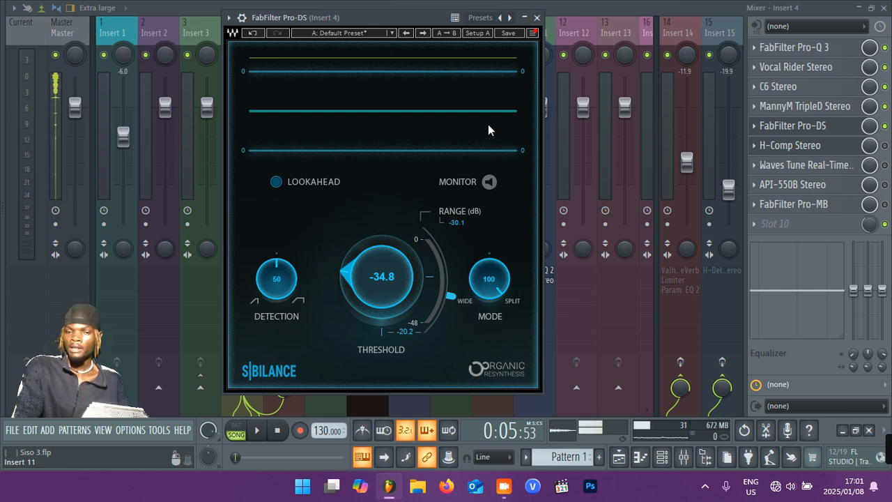
left_click_drag(466, 135, 422, 102)
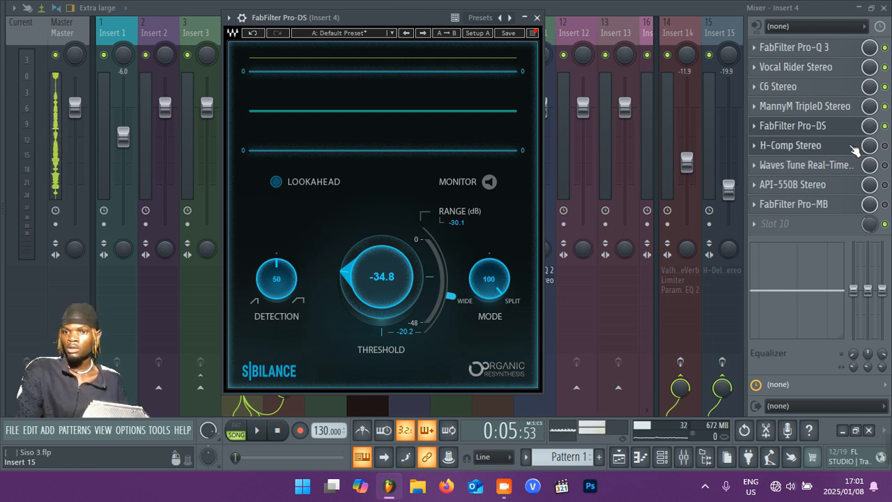
key("space")
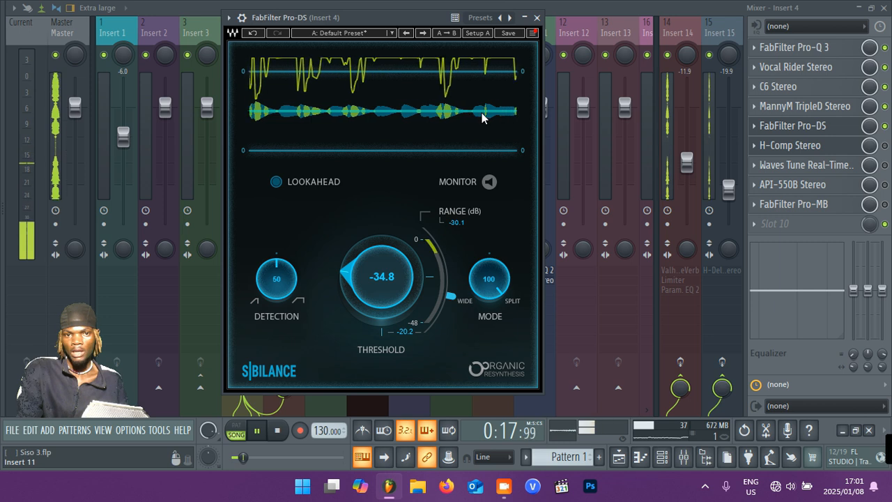
key("space")
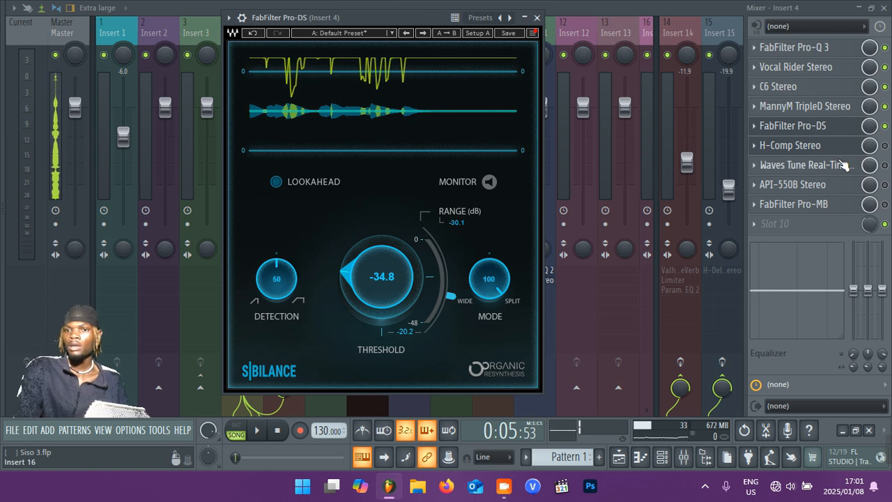
Enable H-Comp Stereo on Insert 4.
left_click(885, 146)
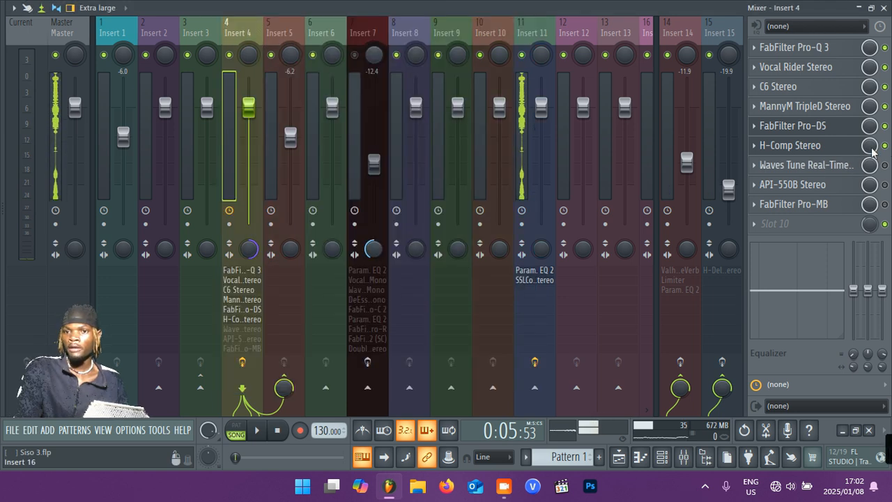
left_click(830, 148)
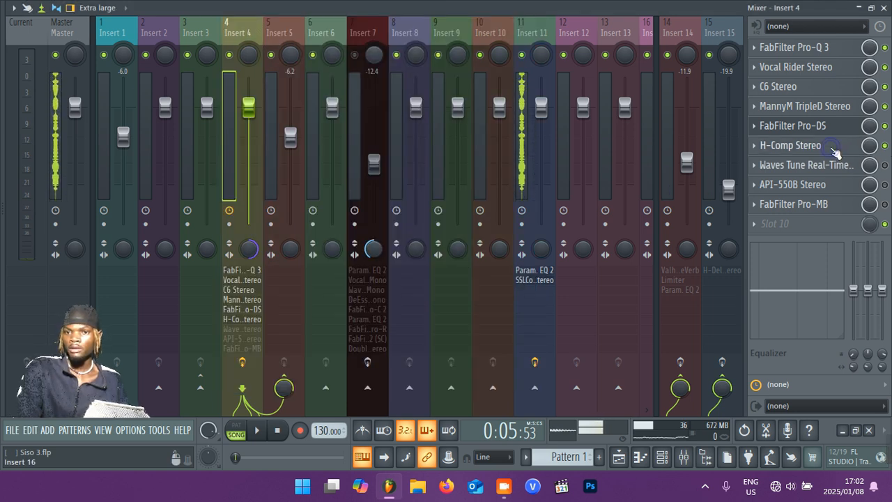
Reopen FabFilter Pro-DS on Insert 4 and toggle its Monitor listening mode.
left_click(828, 128)
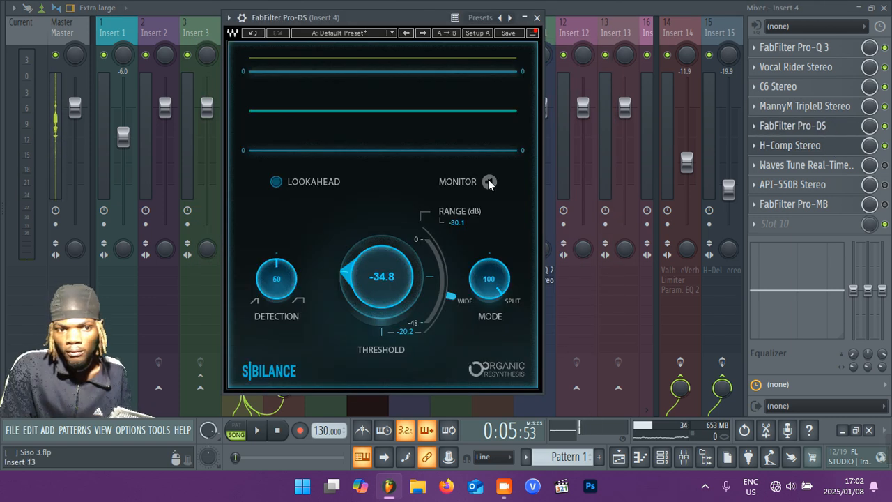
left_click(489, 183)
left_click(488, 184)
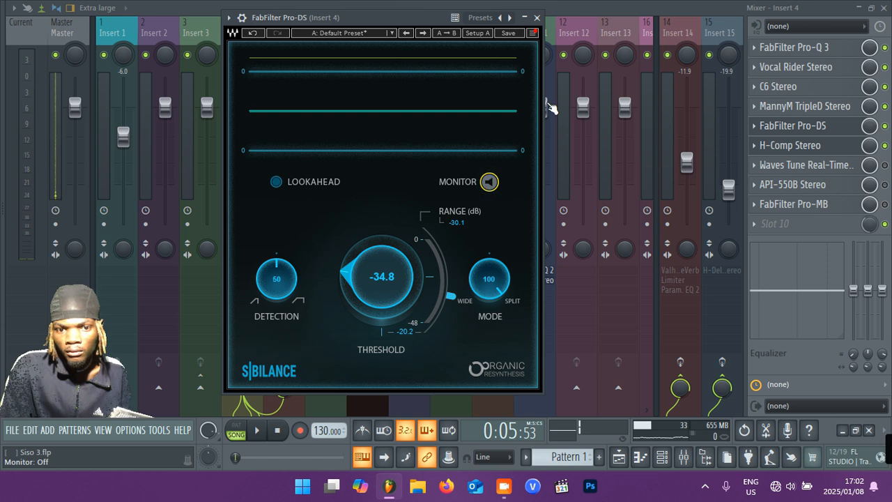
Close FabFilter Pro-DS, open H-Comp Stereo on Insert 4 and play the vocals through it while watching its gain-reduction meter.
left_click(536, 18)
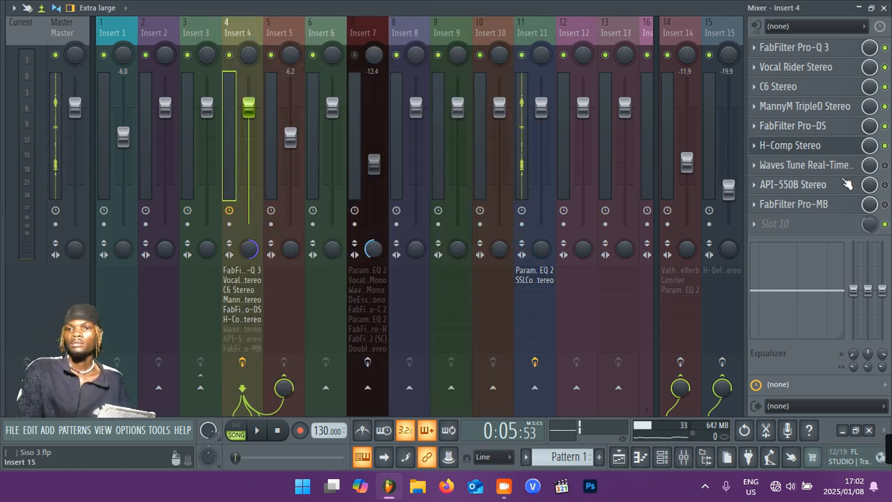
left_click(832, 145)
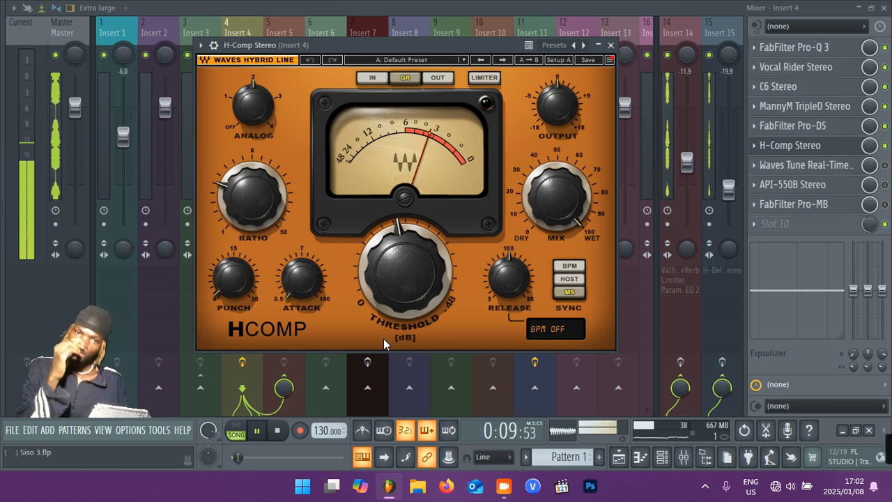
key("space")
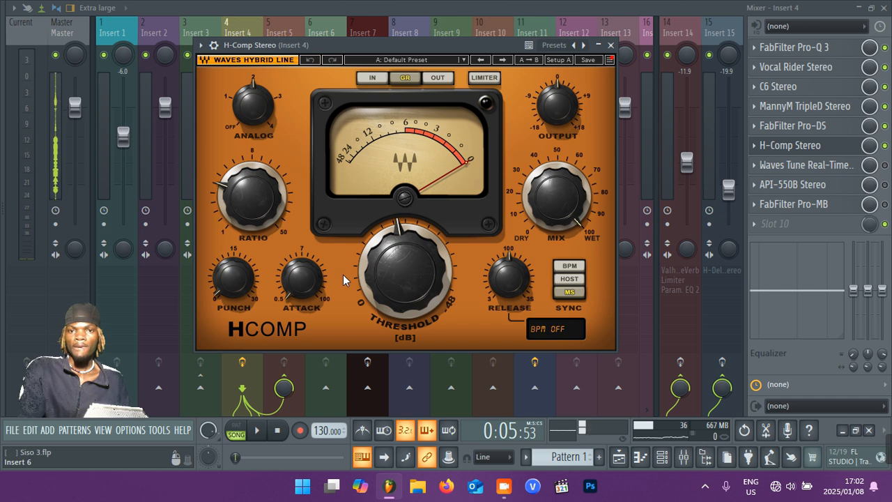
key("space")
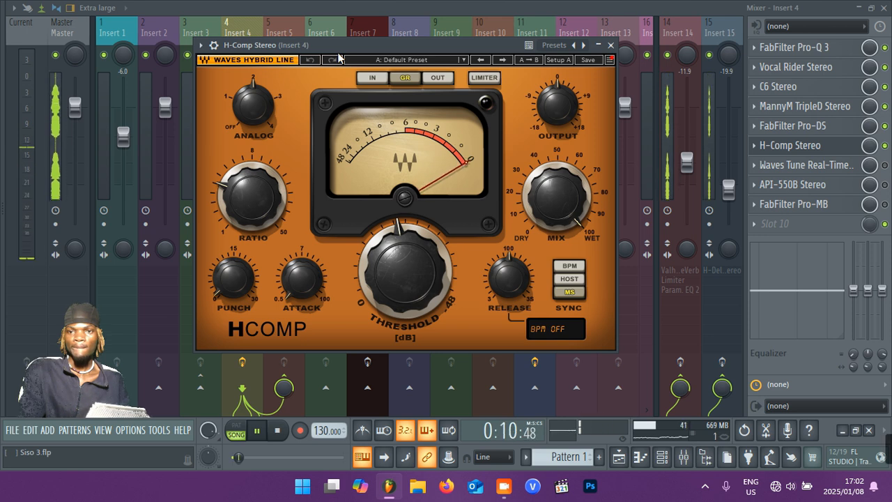
key("space")
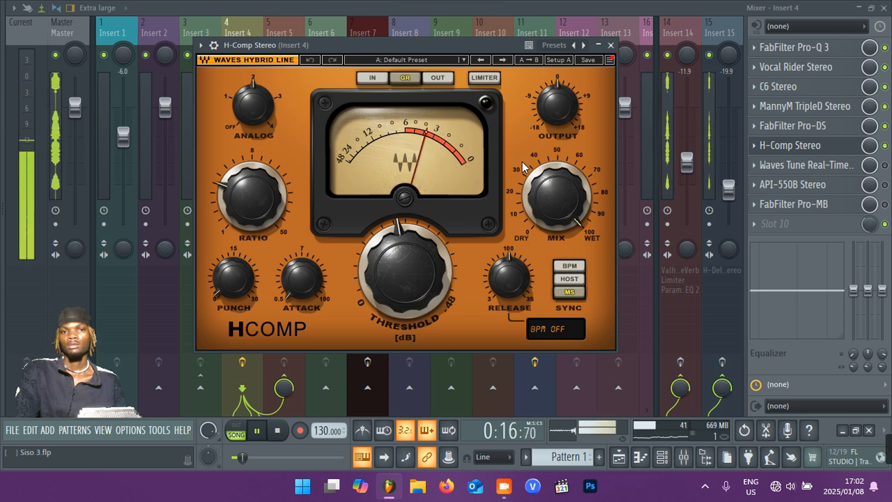
key("space")
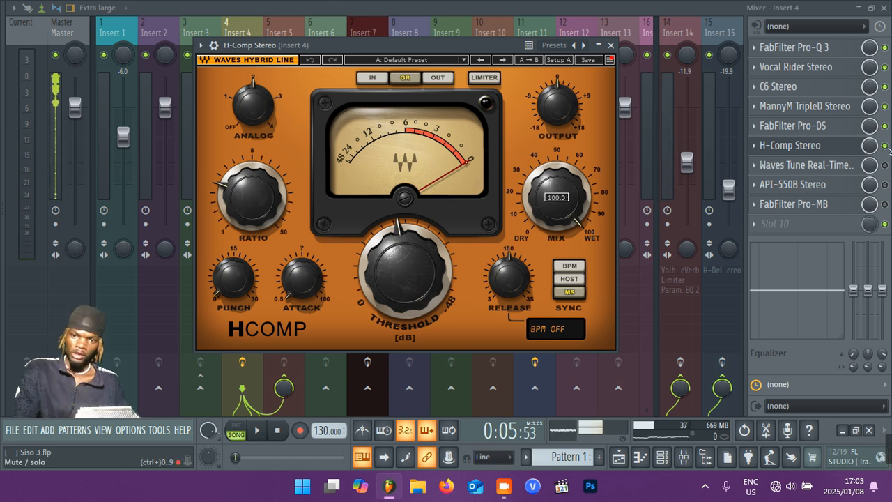
Play the vocals while switching H-Comp Stereo off and on to compare its effect, leaving it enabled and playback stopped.
left_click(884, 145)
key("space")
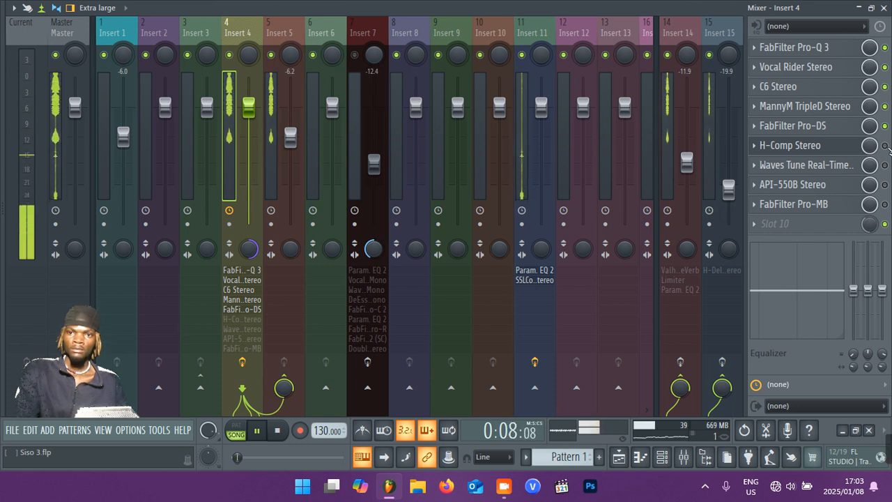
left_click(885, 146)
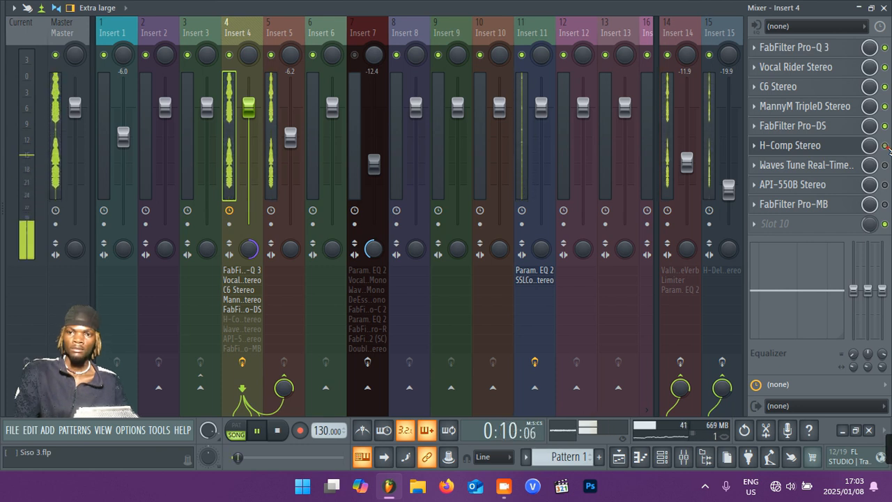
left_click(885, 145)
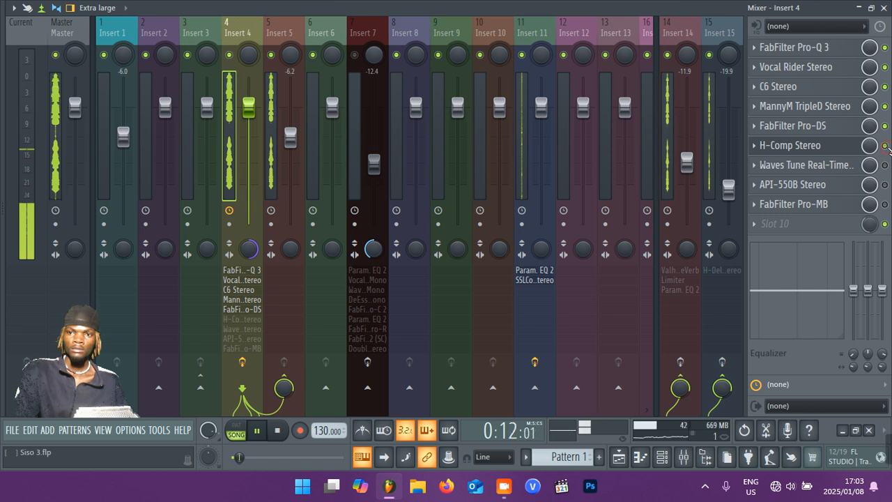
left_click(884, 146)
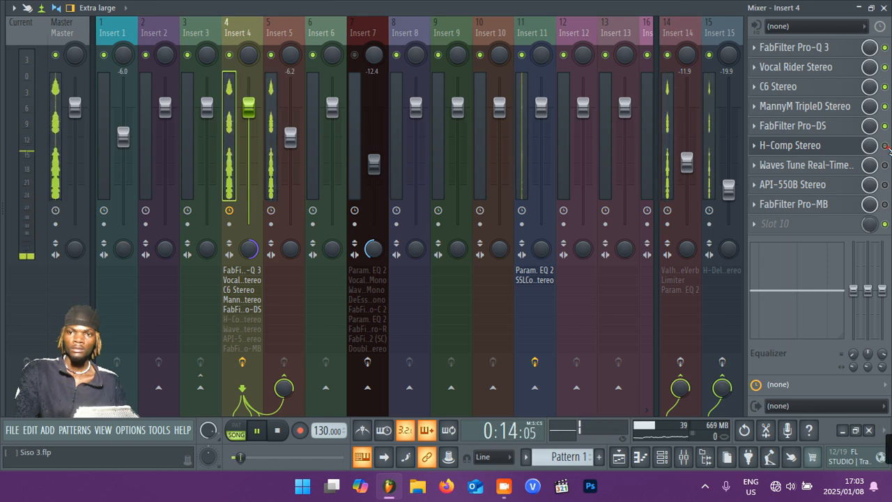
key("space")
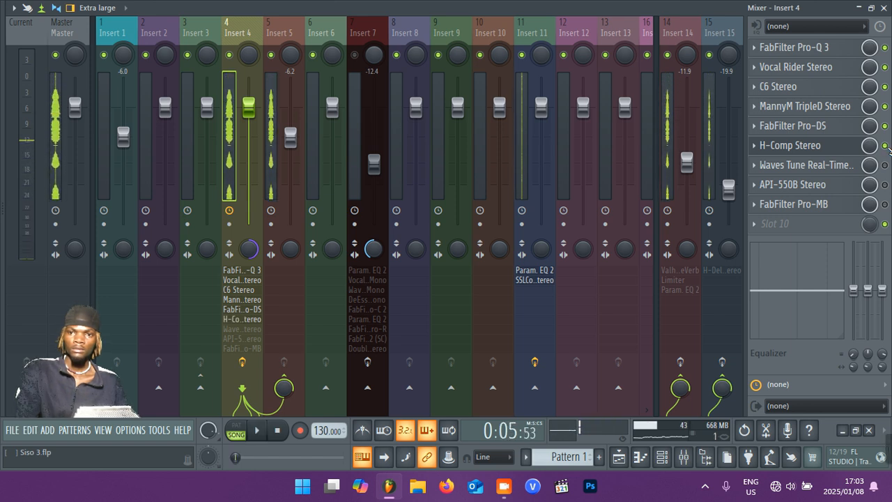
Briefly view Waves Tune Real-Time and review H-Comp Stereo's settings, closing each plugin window.
left_click(836, 164)
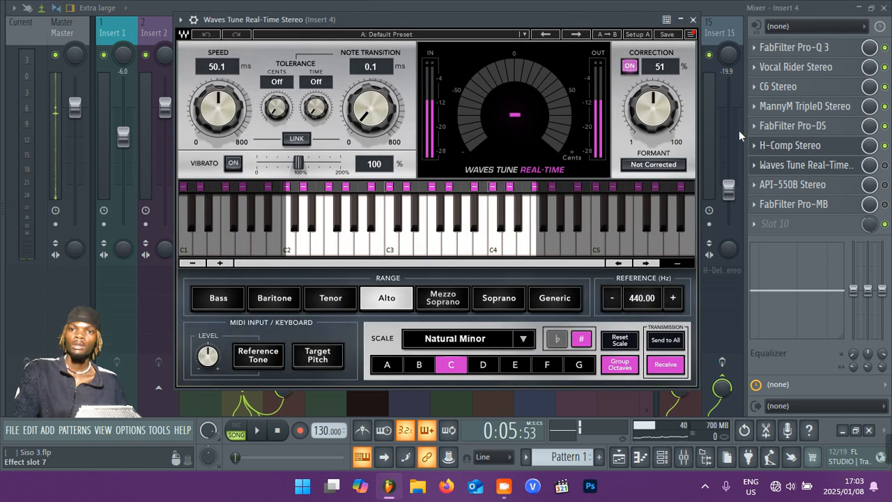
left_click(693, 20)
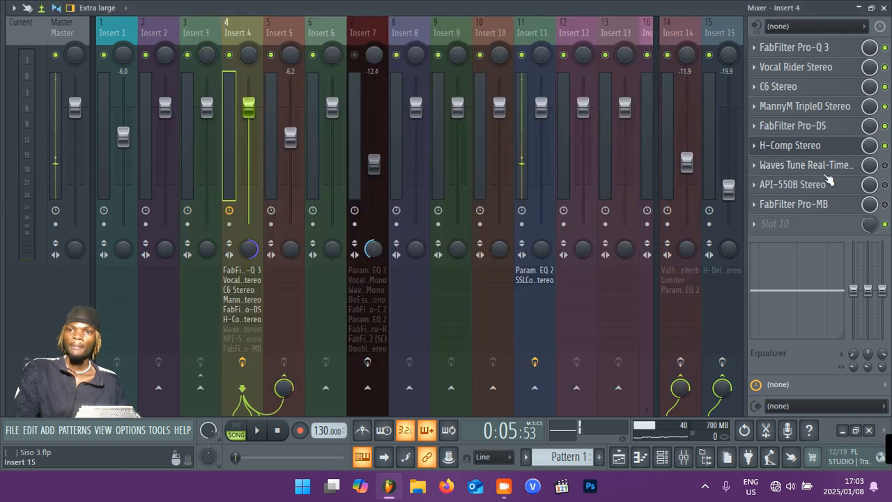
left_click(822, 145)
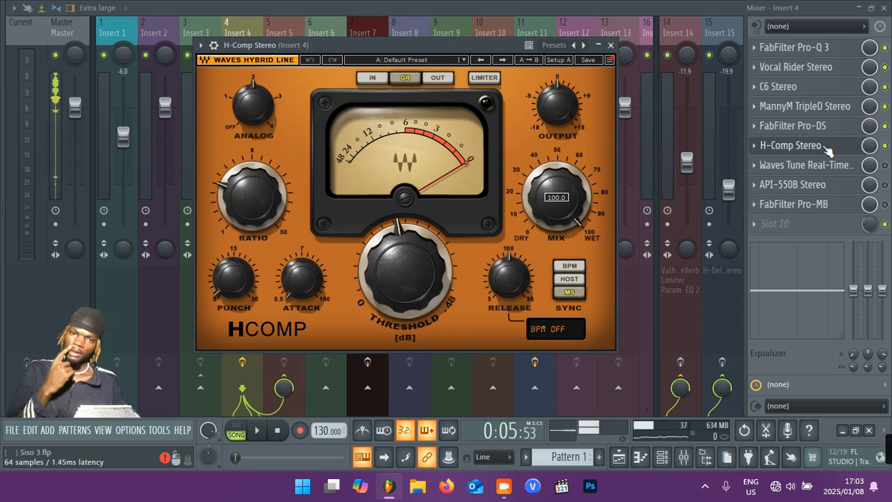
left_click(611, 46)
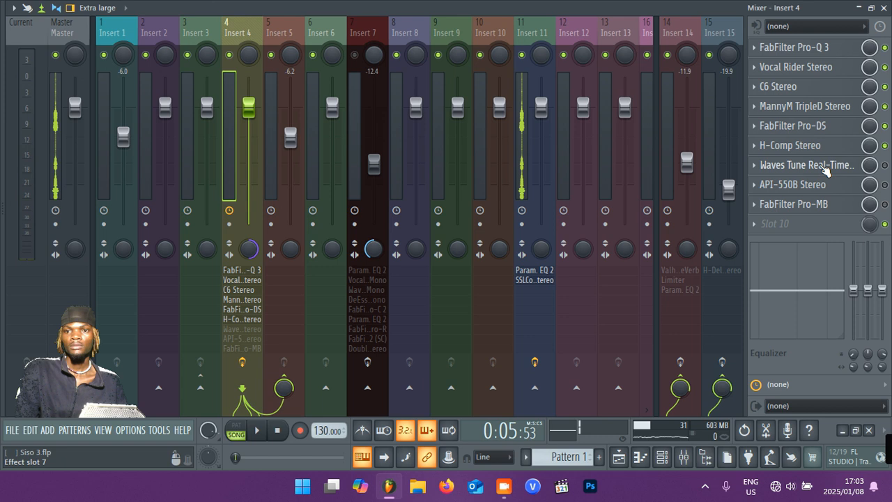
Enable Waves Tune Real-Time on Insert 4, review its pitch-correction settings and close the plugin.
left_click(885, 166)
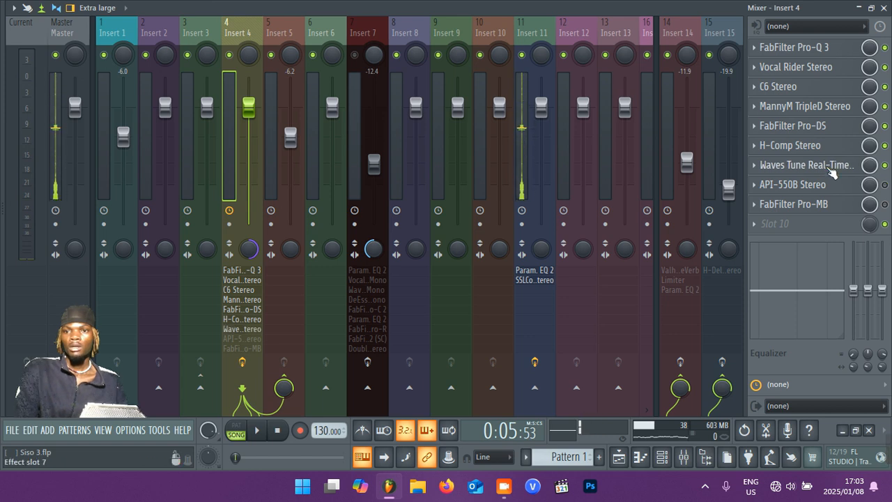
left_click(831, 169)
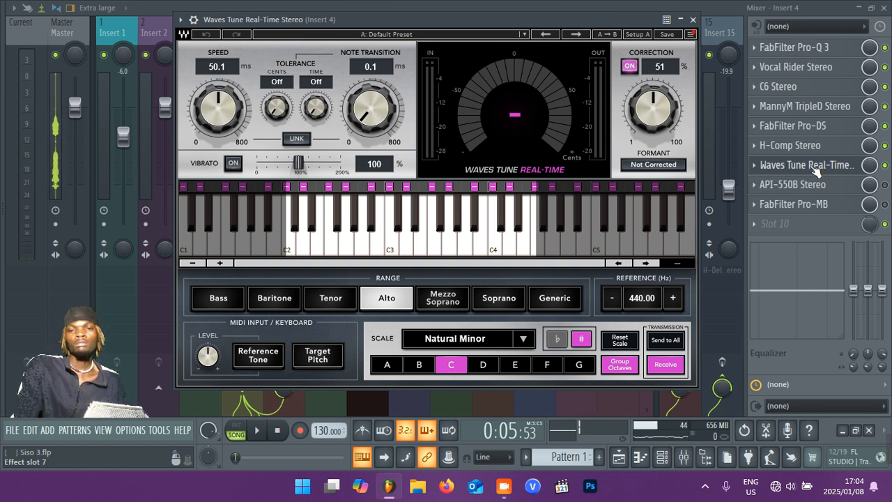
left_click_drag(512, 23, 488, 28)
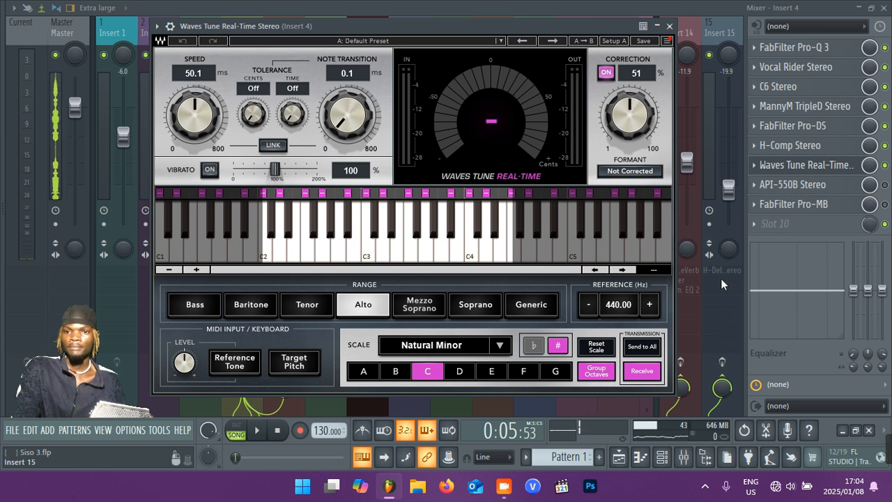
left_click(669, 27)
Enable API-550B Stereo on Insert 4 and open its equalizer controls, dismissing the preset list without choosing one.
left_click(885, 184)
left_click(833, 186)
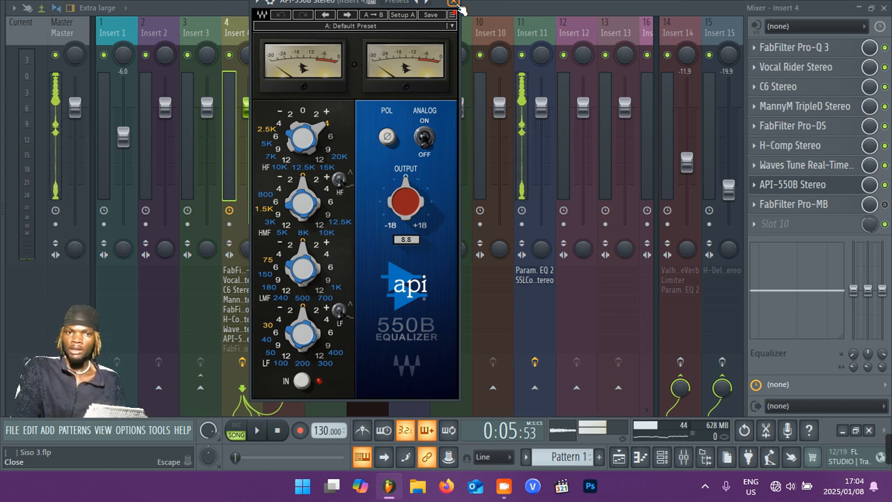
left_click(382, 7)
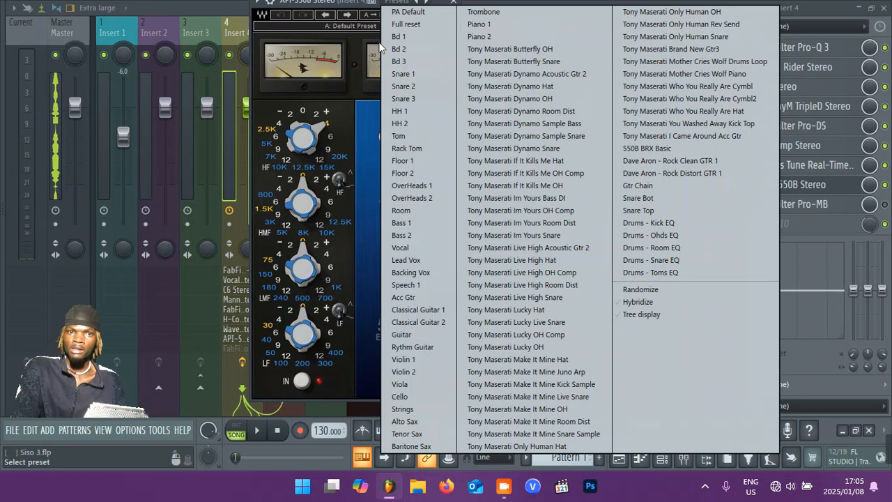
left_click(271, 104)
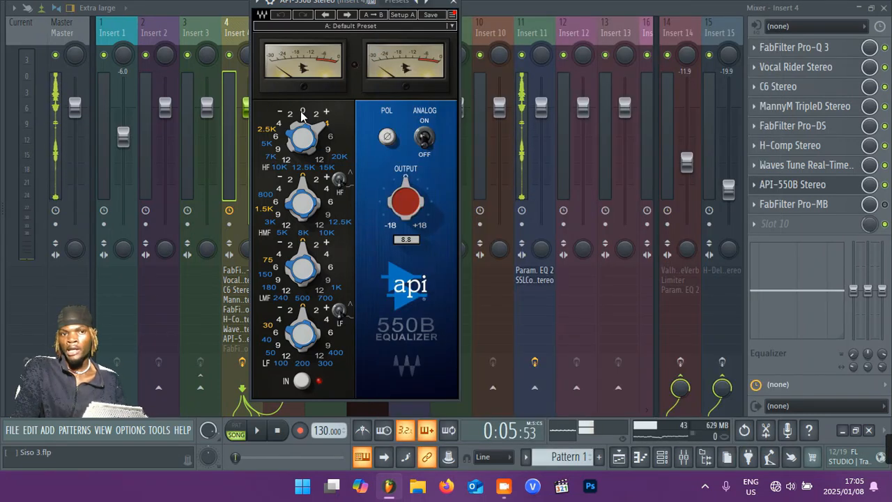
Drop the API-550B's high-frequency gain to 0 dB and restore it to +4 dB.
left_click(302, 113)
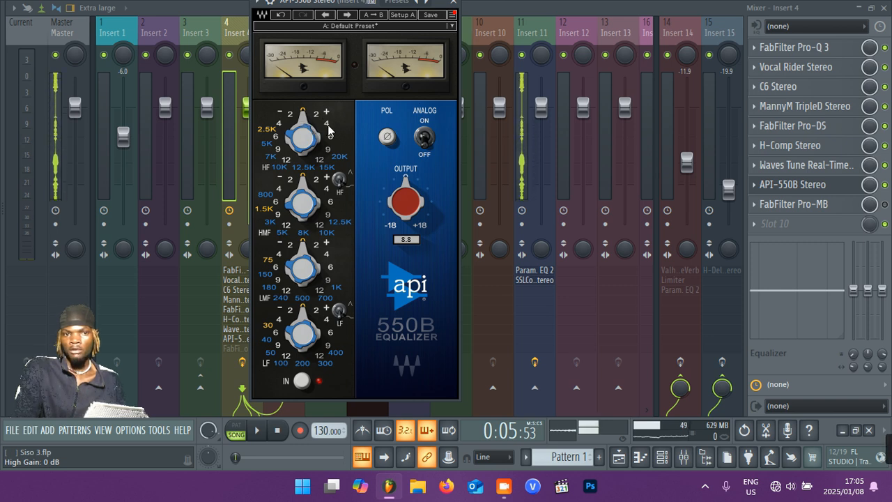
left_click(328, 130)
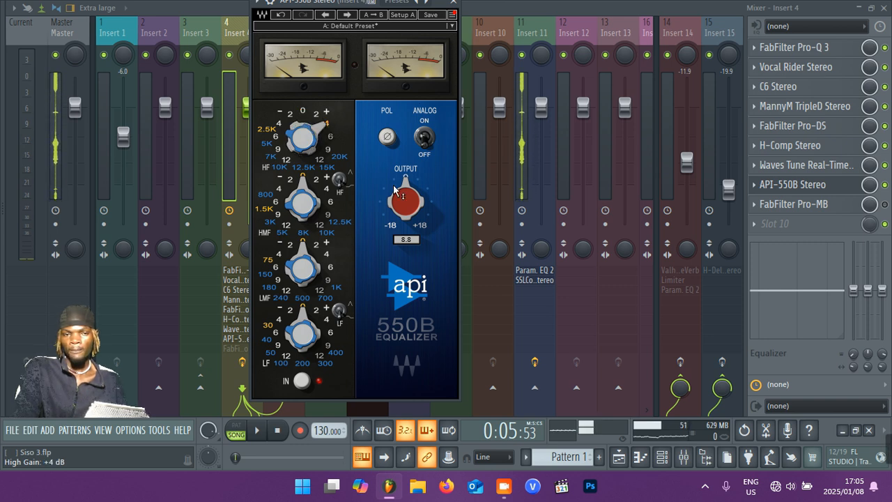
mouse_move(396, 191)
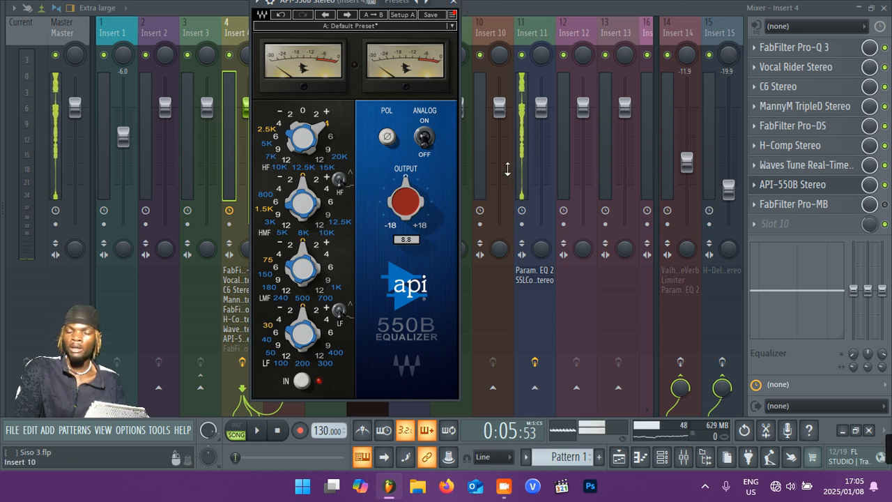
Play the vocals with API-550B Stereo bypassed, re-enable it during playback to compare, and stop playback.
left_click(885, 204)
left_click(885, 184)
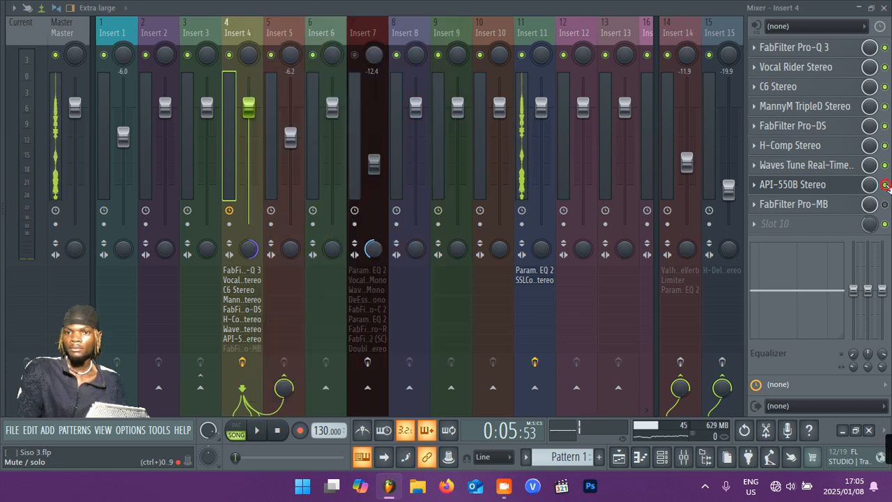
key("space")
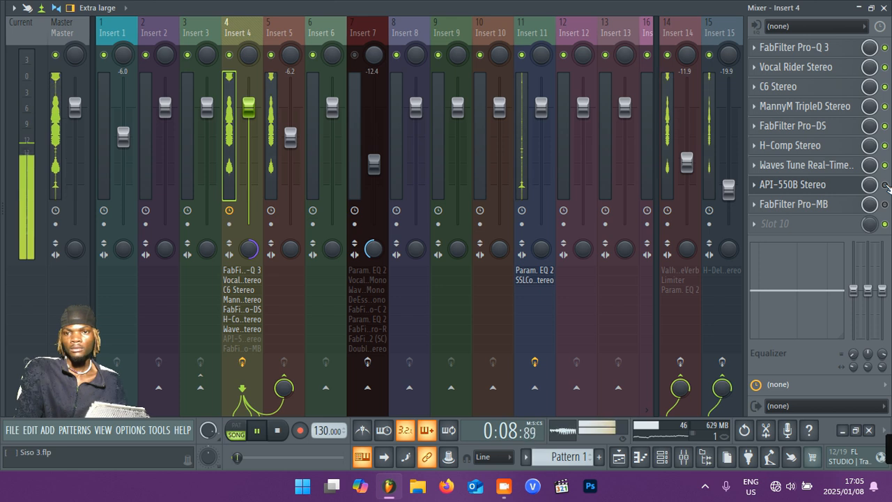
left_click(886, 185)
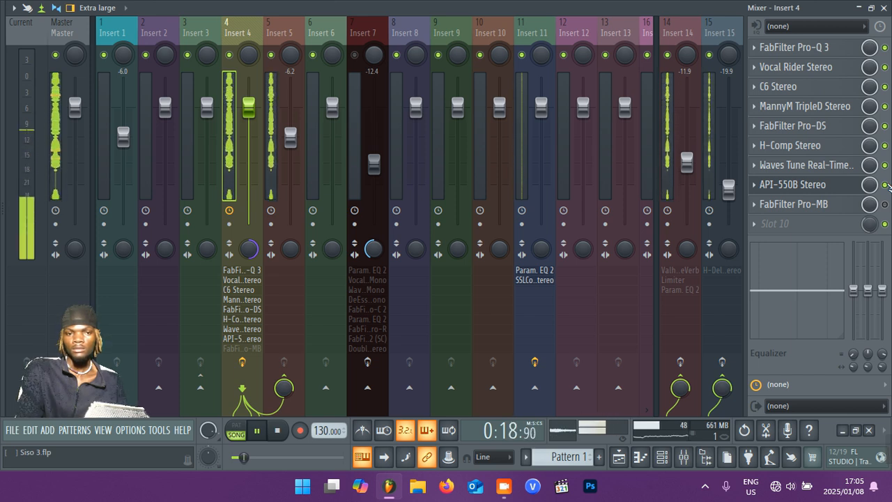
key("space")
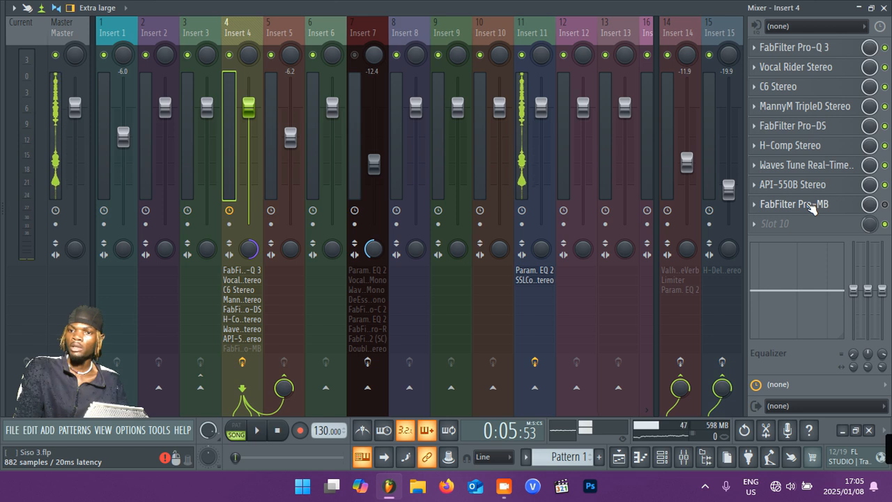
Enable FabFilter Pro-MB on Insert 4, view its preset categories without choosing one, and leave its multiband display open.
left_click(885, 205)
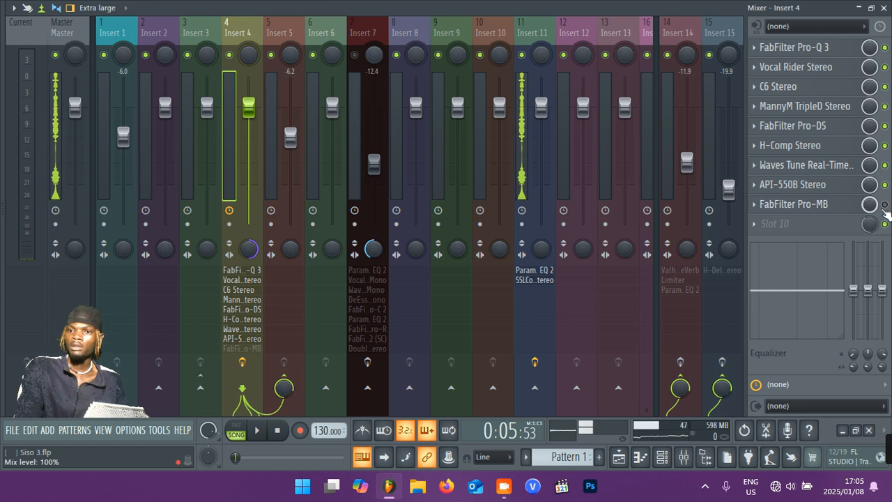
left_click(808, 205)
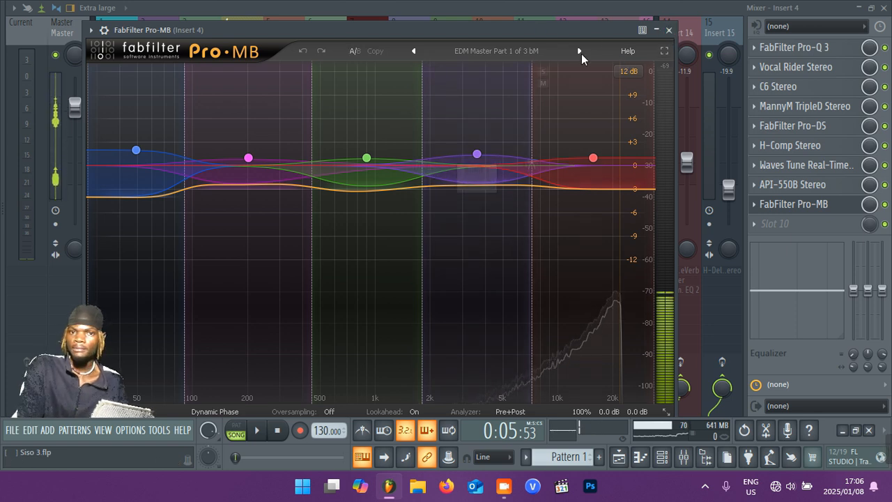
left_click(523, 51)
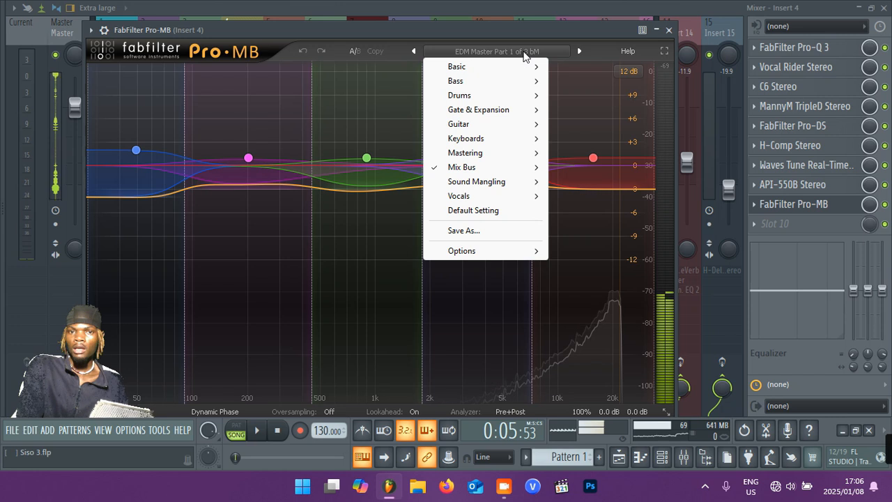
mouse_move(506, 176)
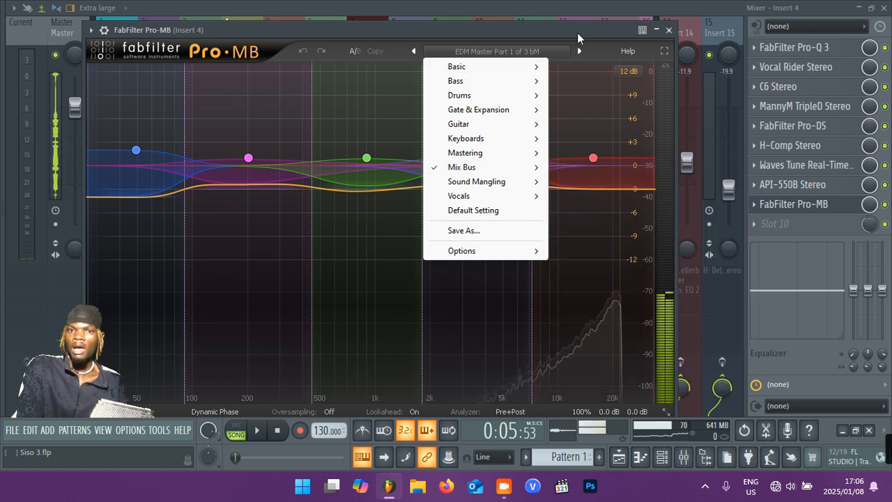
left_click(578, 33)
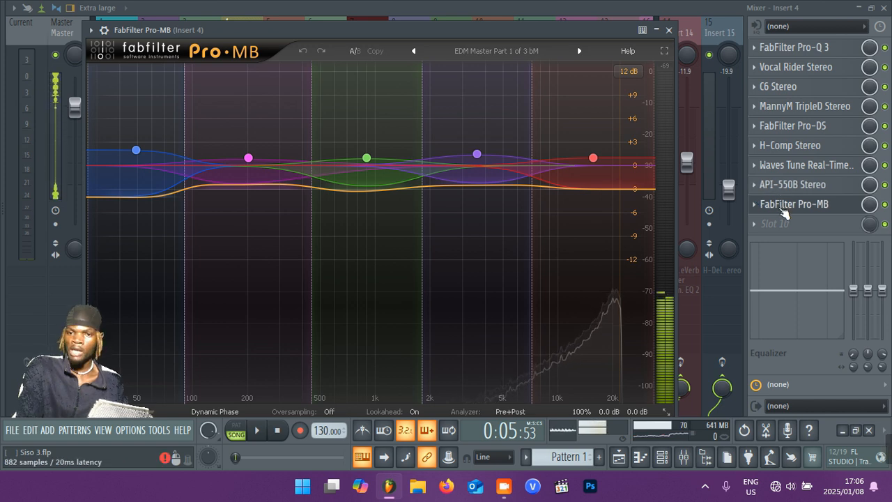
left_click(780, 210)
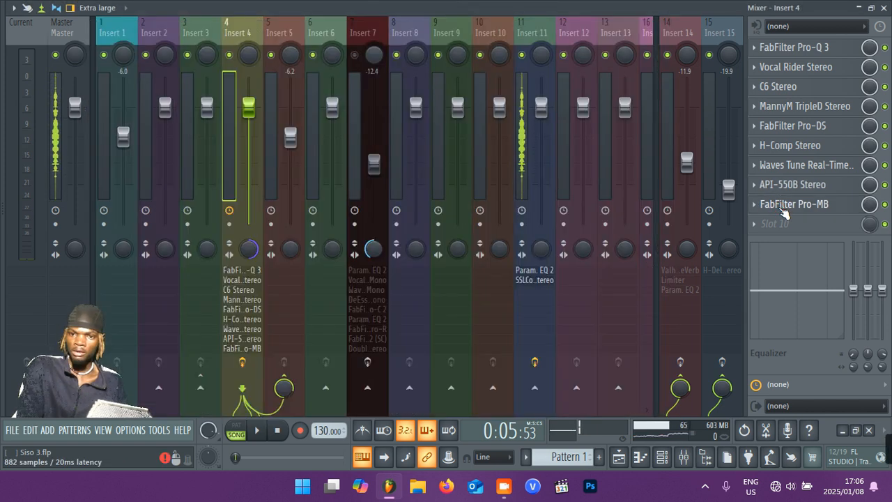
left_click(784, 213)
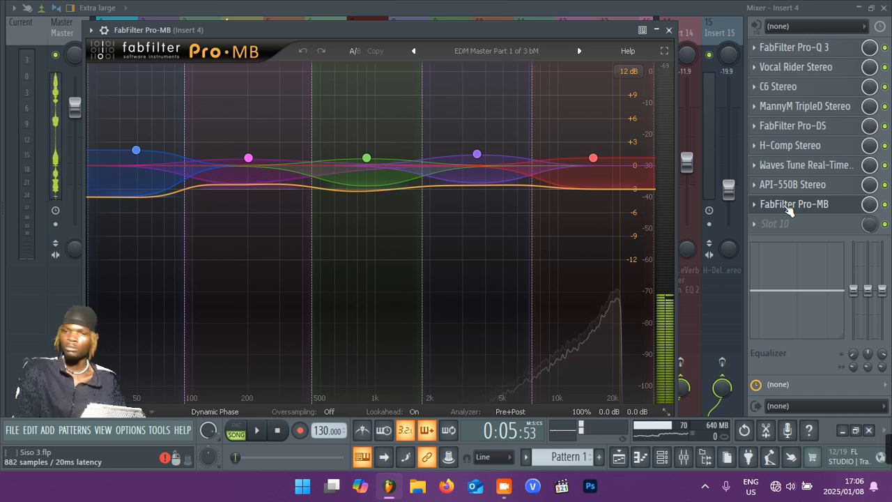
Audition the vocals through FabFilter Pro-MB, stop playback and close the plugin window.
key("space")
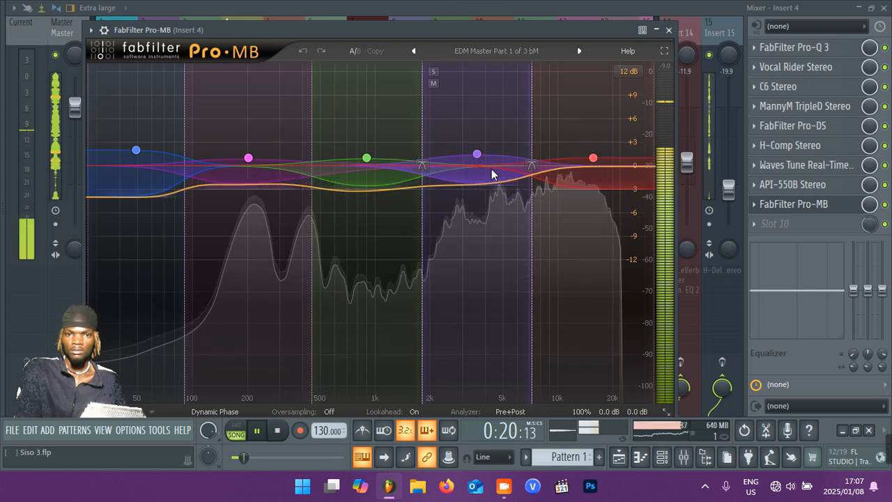
key("space")
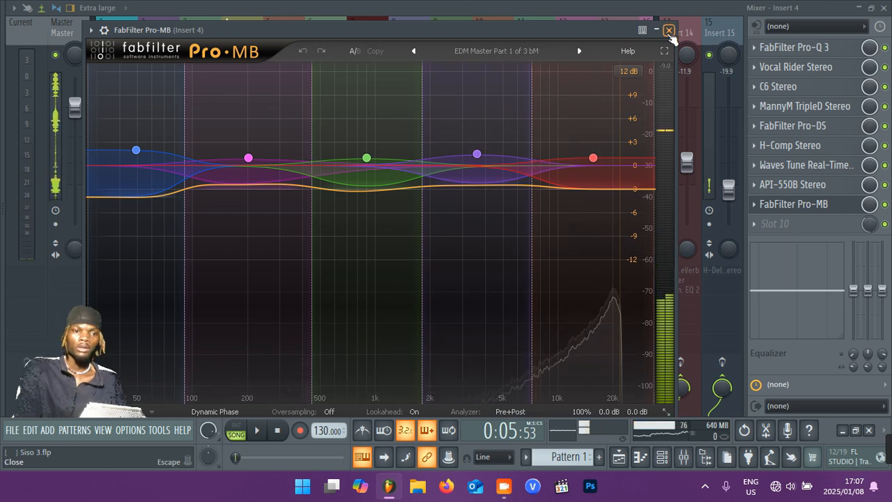
left_click(669, 30)
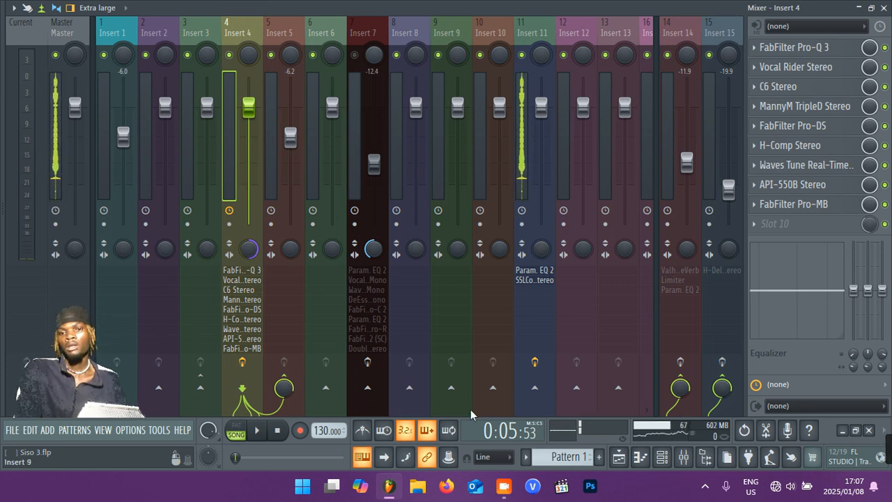
Enable the effect slots on Insert 14 and Insert 15, set Insert 15's volume to -19.5 dB, and reselect Insert 4.
left_click(672, 130)
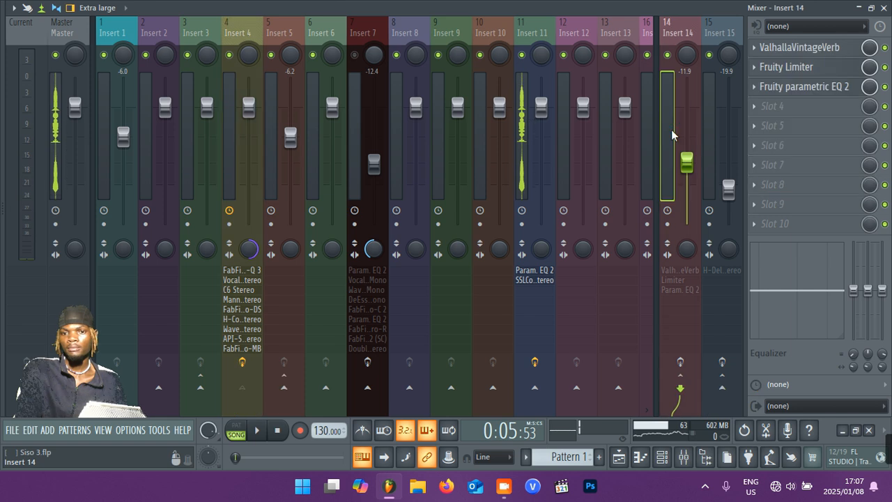
left_click(229, 176)
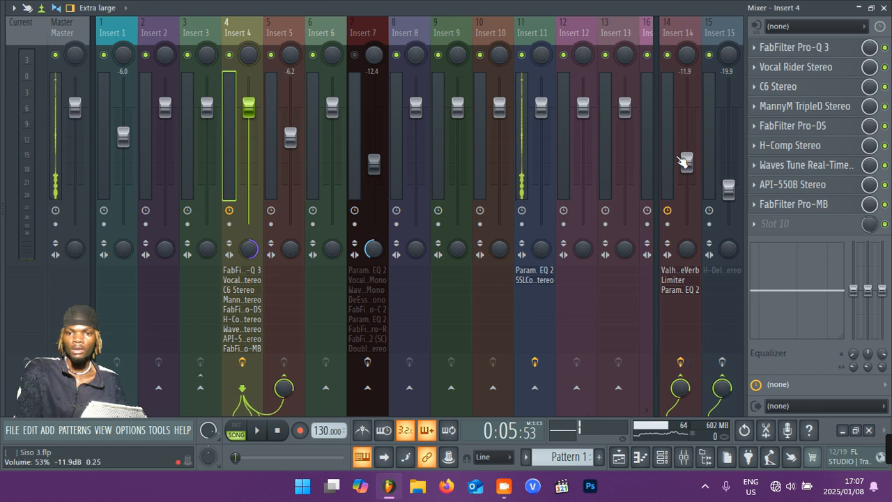
left_click(662, 139)
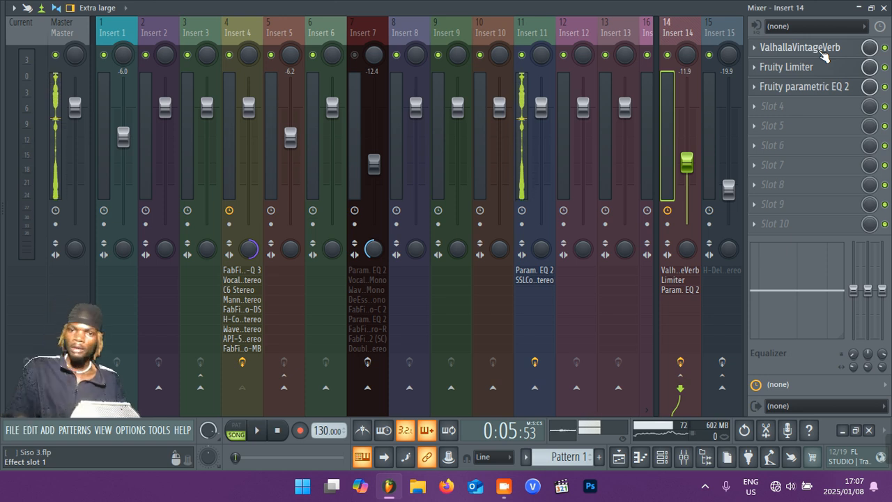
left_click(719, 113)
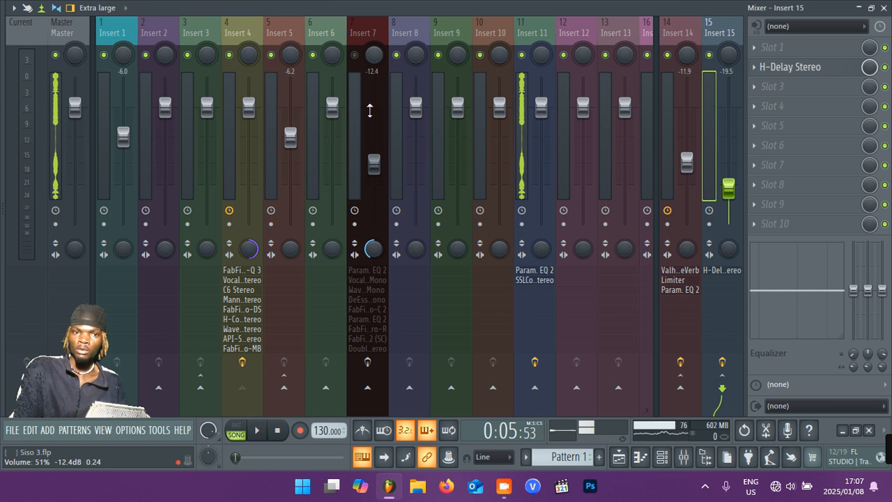
left_click(224, 149)
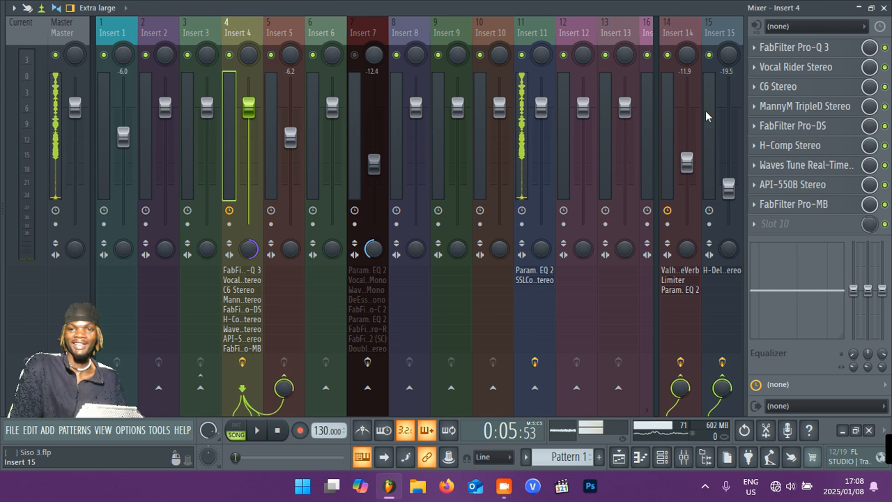
Review the effects on Insert 14, Insert 15 and Insert 4, and disable Insert 15's effect slots.
left_click(673, 132)
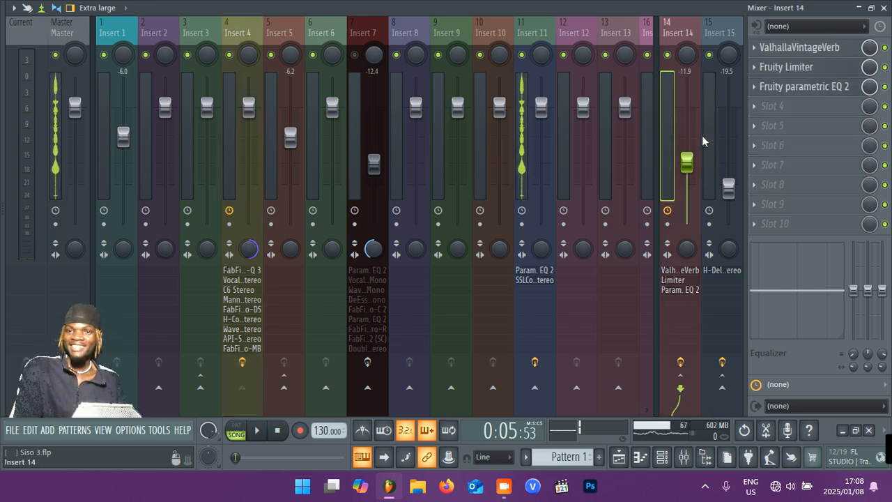
left_click(704, 136)
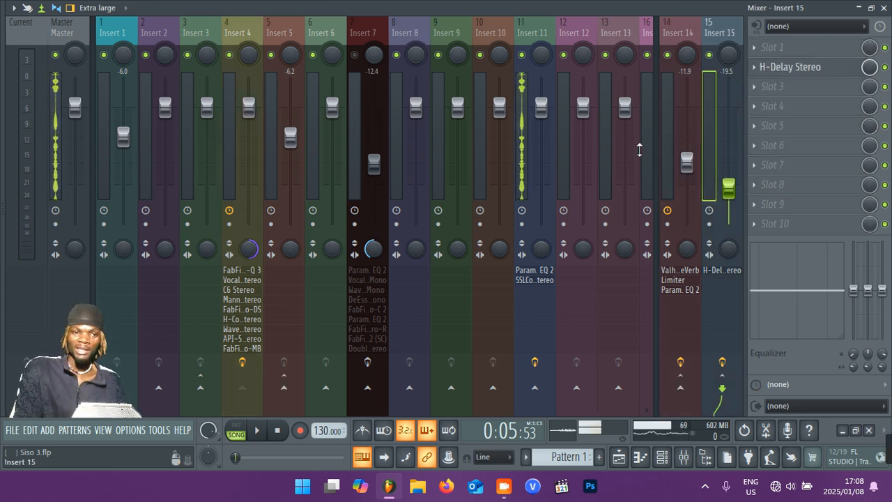
left_click(229, 163)
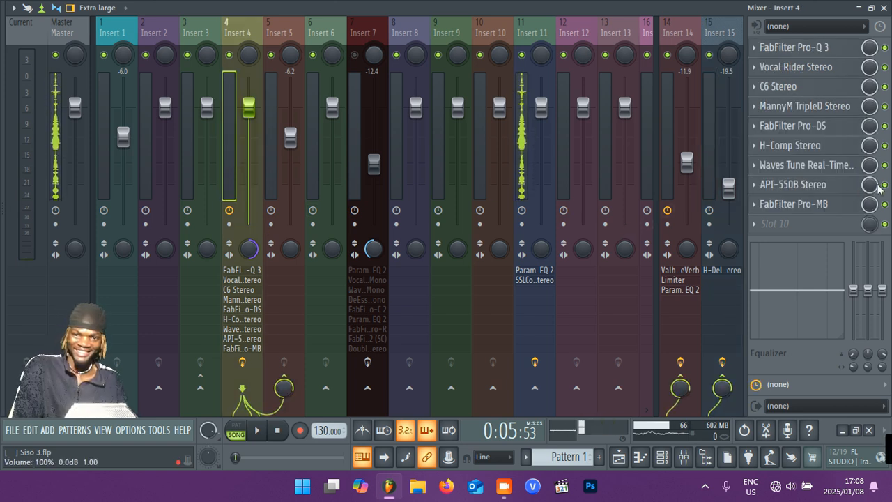
left_click(722, 364)
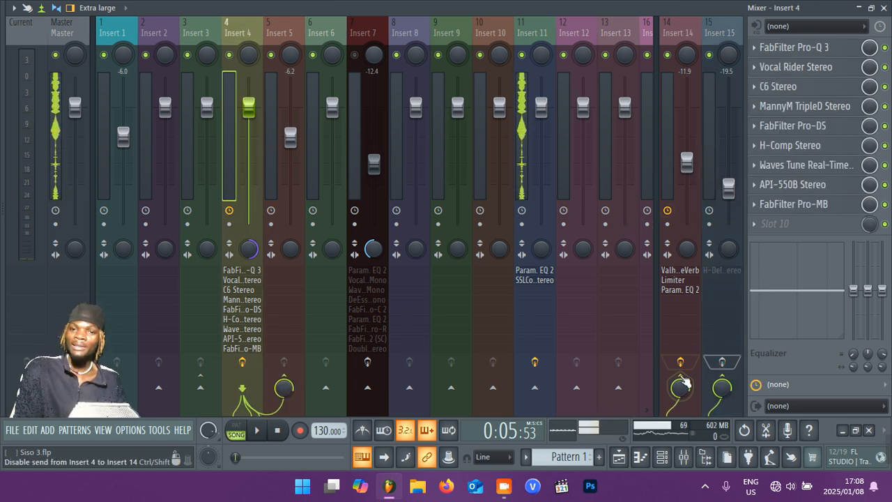
Open ValhallaVintageVerb on Insert 14, view its color modes without changing NOW, and close the plugin.
left_click(670, 128)
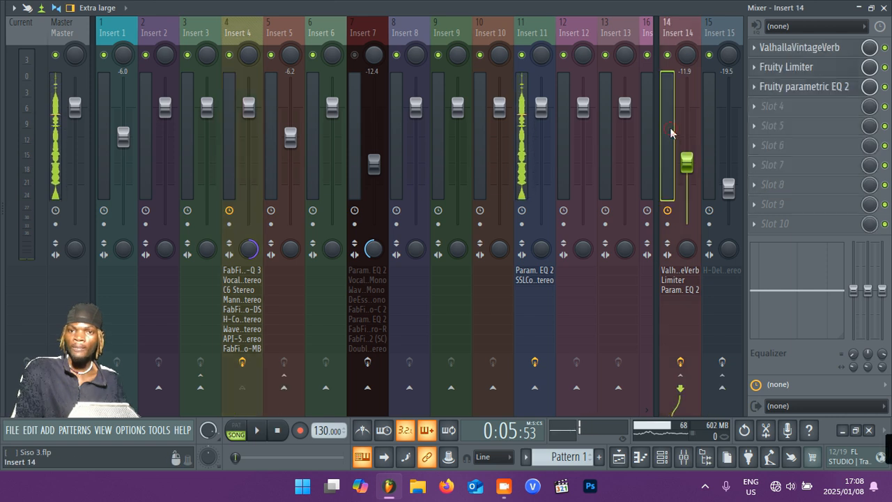
left_click(793, 52)
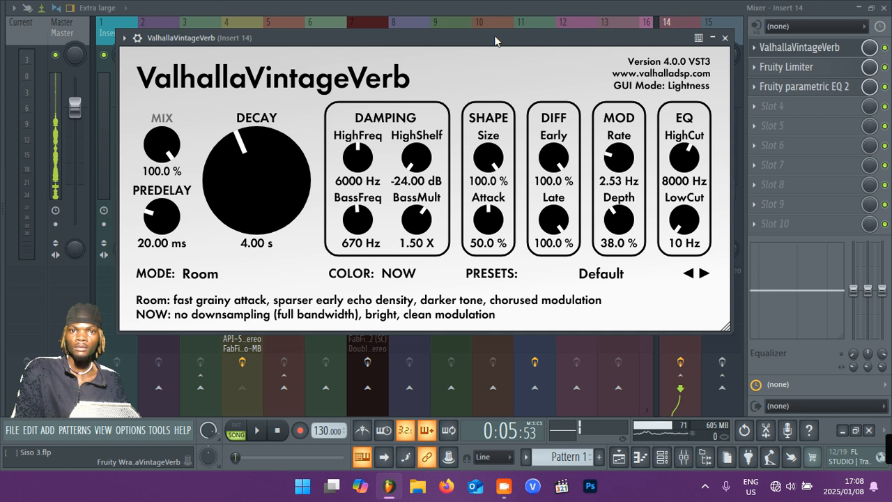
left_click_drag(494, 42, 507, 61)
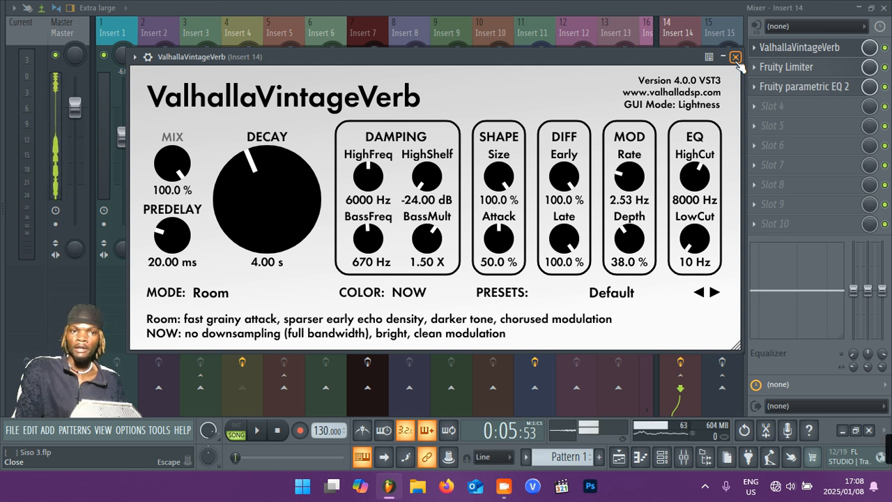
left_click(410, 298)
left_click(411, 294)
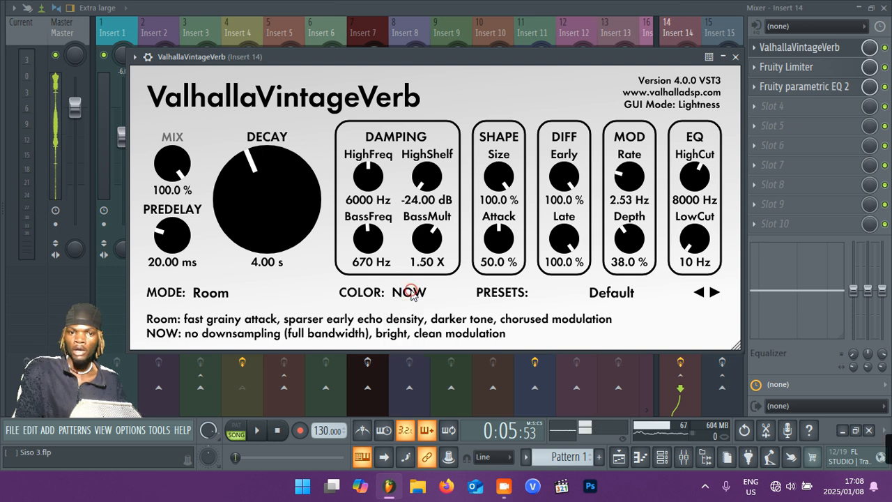
left_click(411, 295)
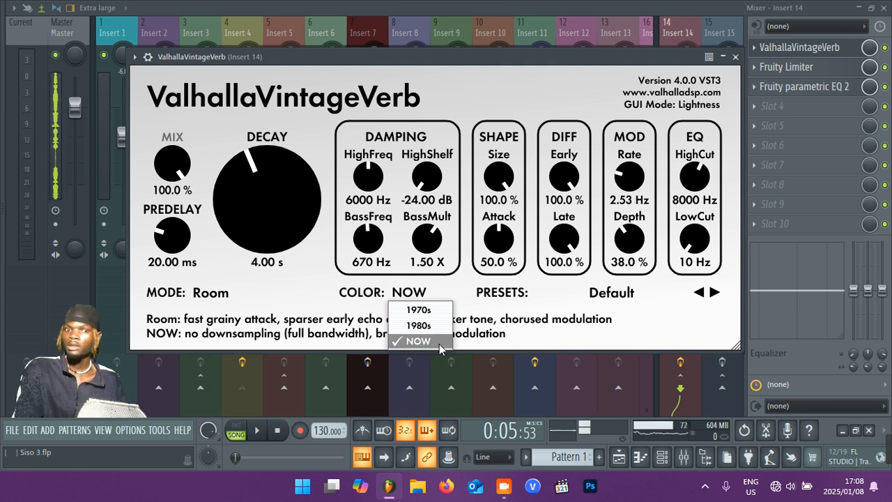
left_click(736, 58)
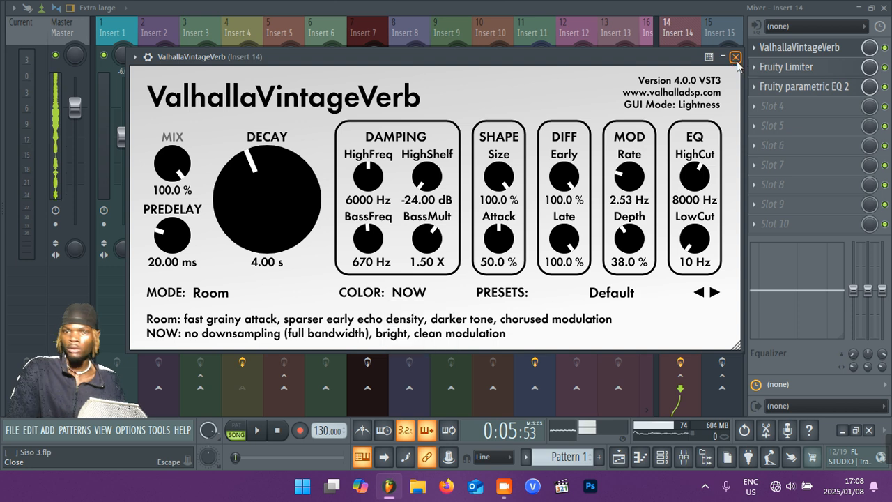
left_click(736, 59)
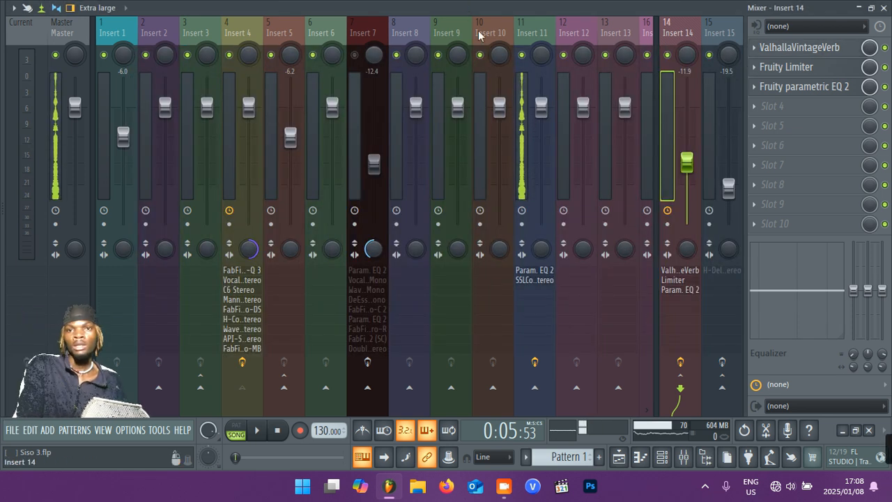
Check the routing of Insert 4 and Insert 5, and briefly review the reverb settings on Insert 14.
left_click(232, 165)
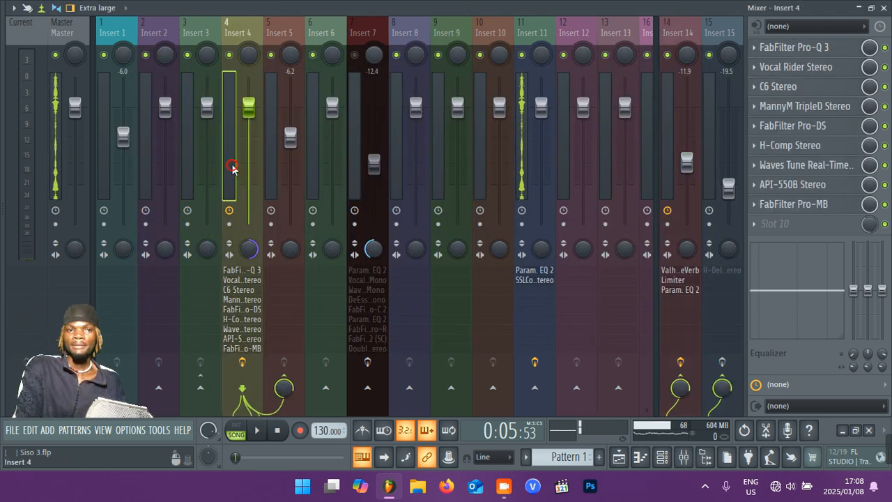
left_click(281, 274)
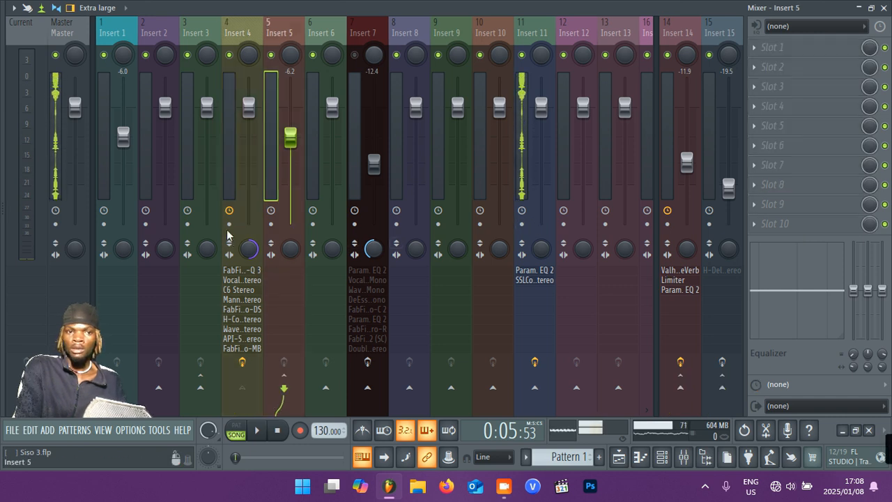
left_click(224, 185)
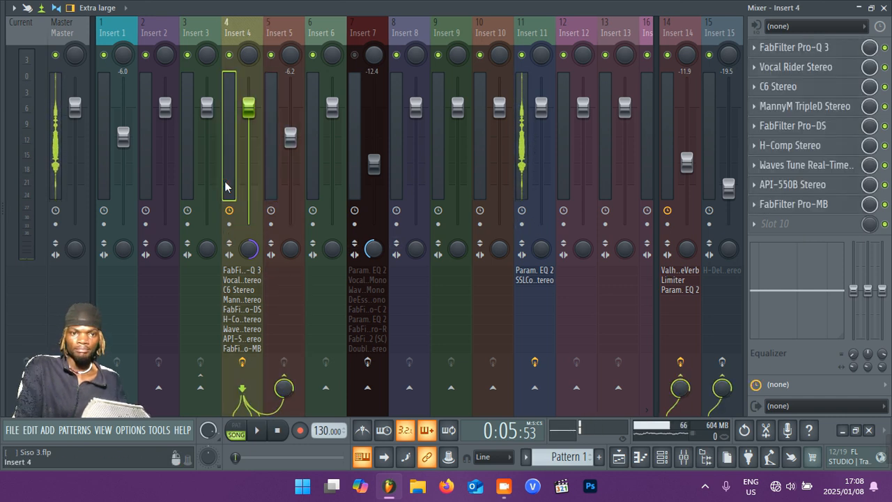
left_click(668, 153)
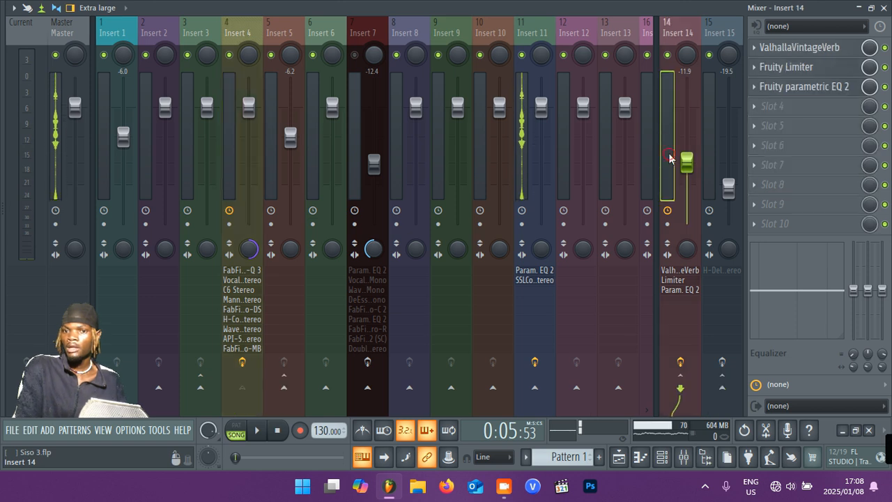
left_click(826, 50)
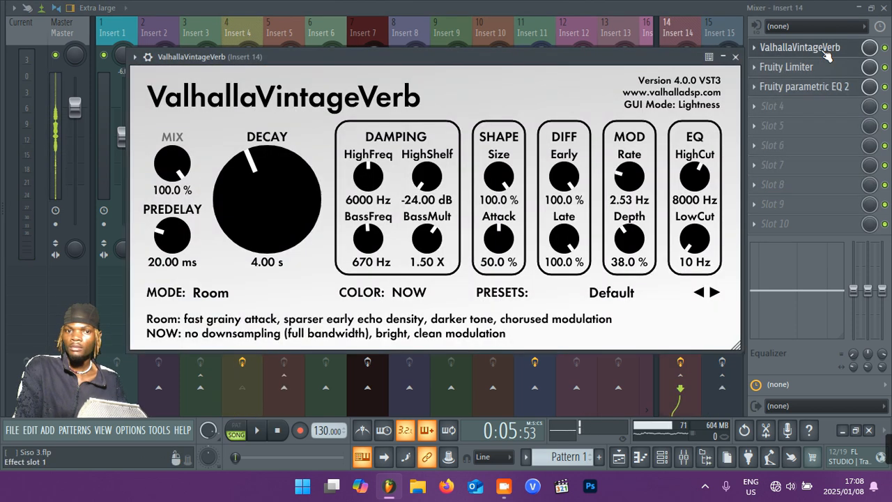
left_click(735, 56)
Review the settings of Fruity Limiter and Fruity parametric EQ 2 on Insert 14, closing each plugin.
left_click(786, 67)
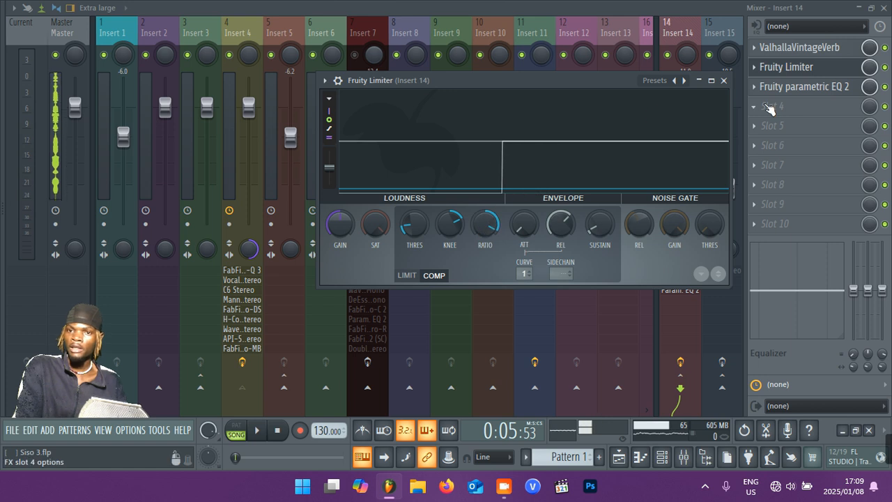
left_click(724, 82)
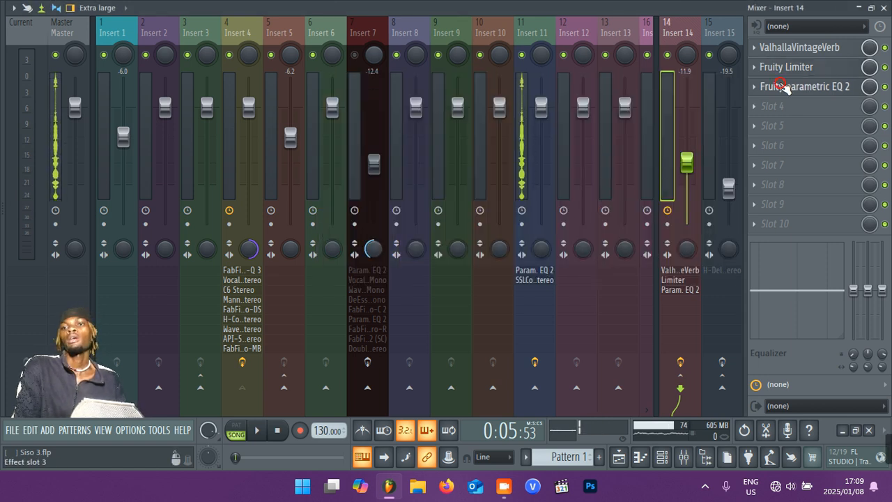
left_click(784, 85)
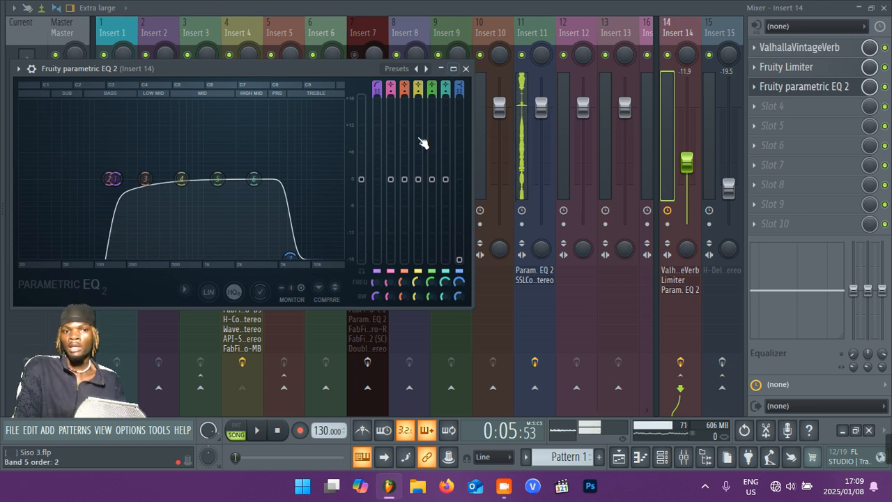
left_click(466, 68)
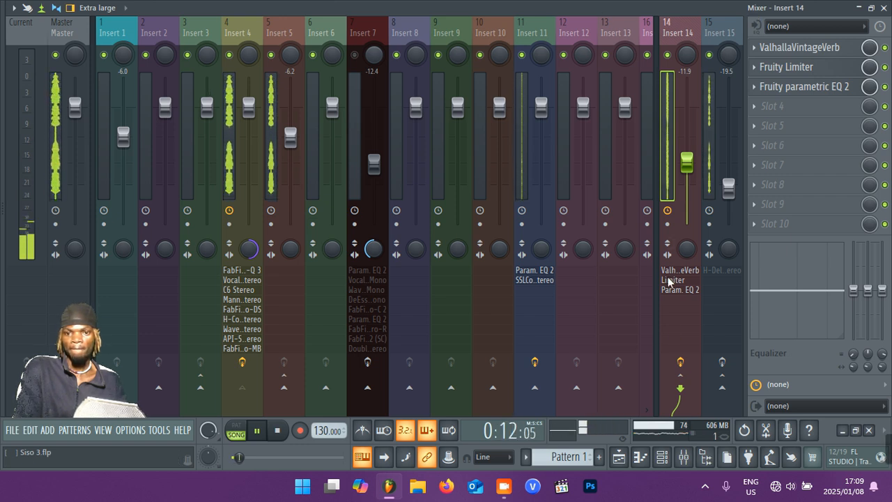
Bypass and re-enable Insert 14's effects during playback to compare the vocals without and with reverb, and stop playback.
left_click(681, 362)
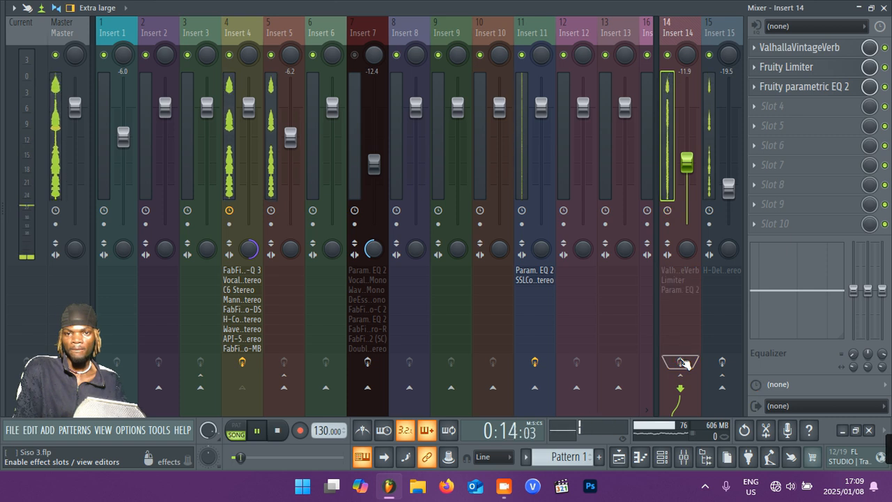
left_click(681, 362)
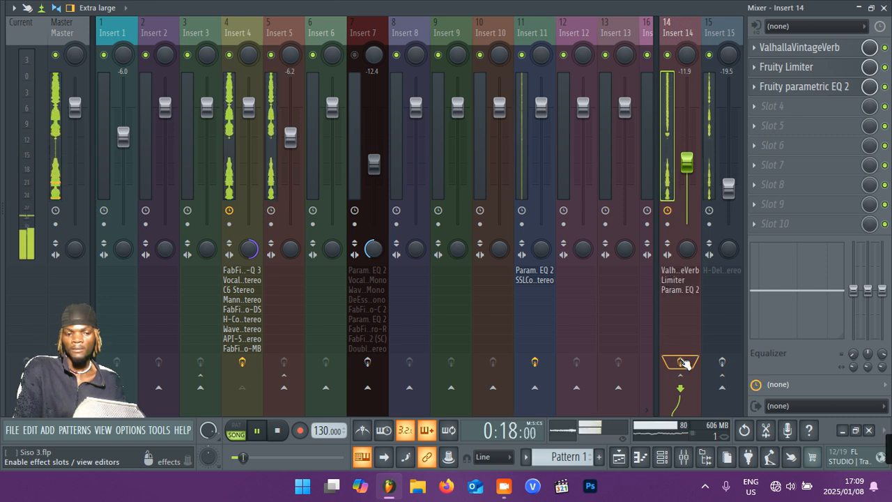
key("space")
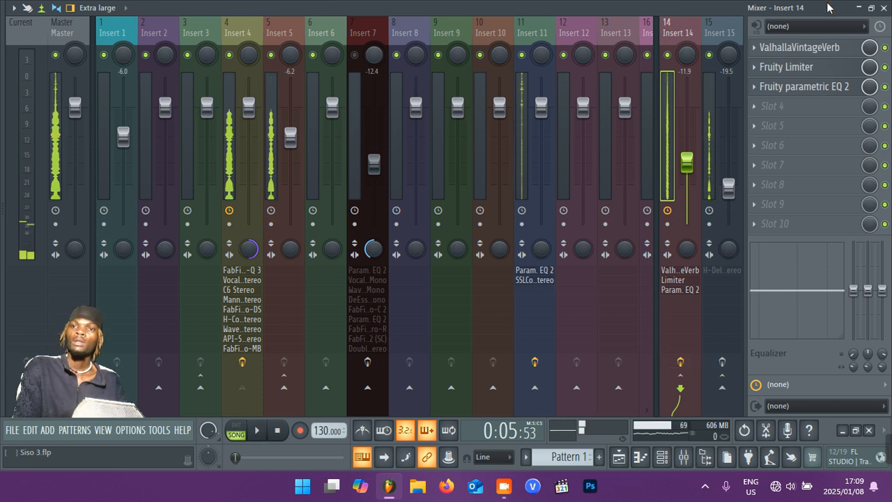
Reopen and close ValhallaVintageVerb to review its settings, look at Insert 15, and reselect Insert 14.
left_click(809, 48)
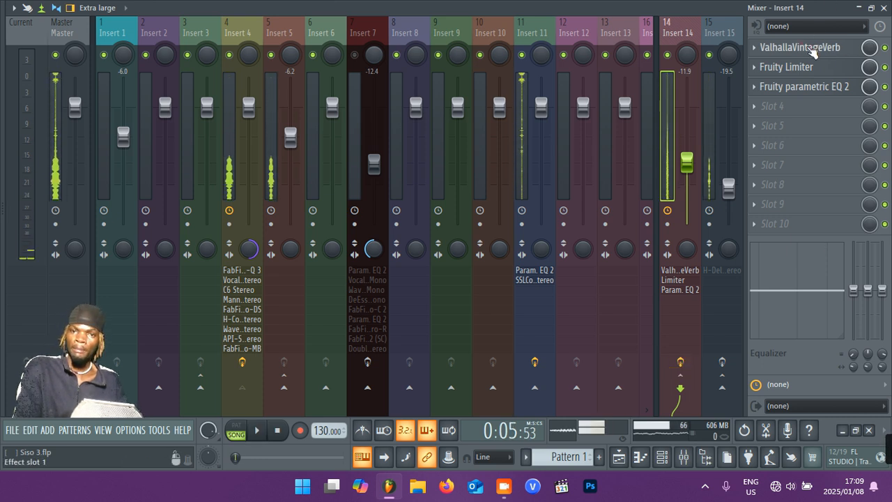
left_click(807, 47)
left_click(812, 51)
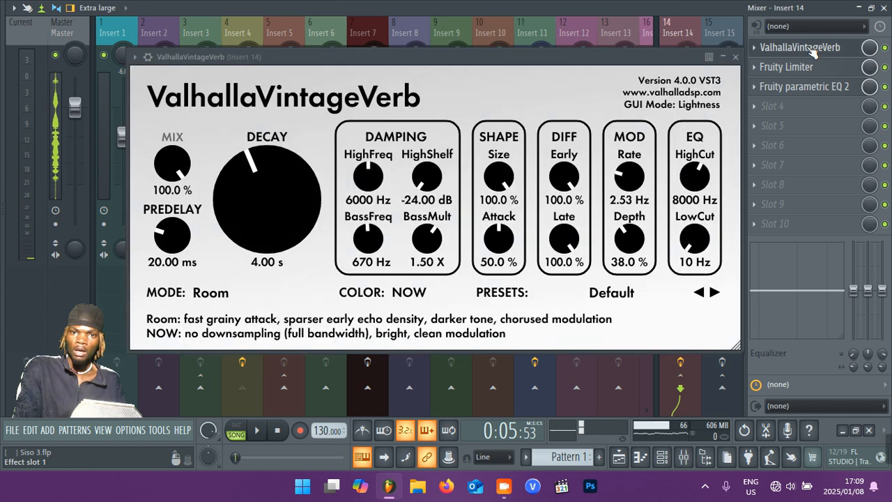
left_click(737, 57)
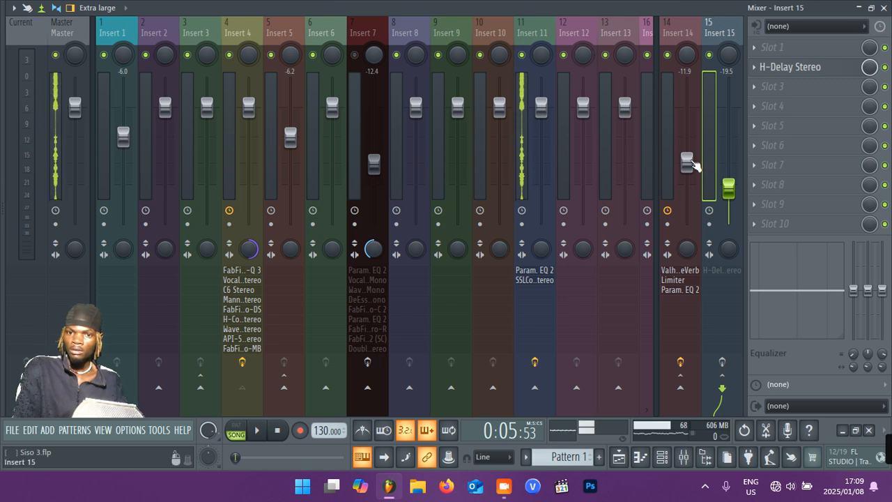
left_click(670, 140)
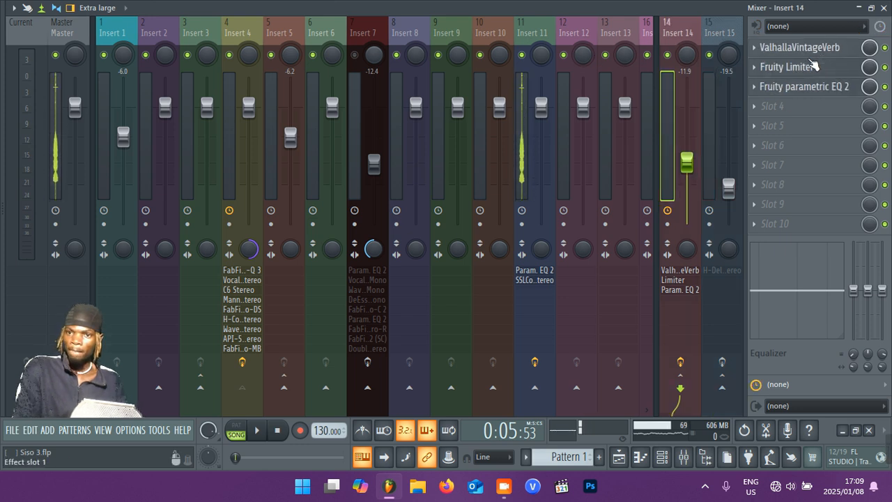
left_click(885, 48)
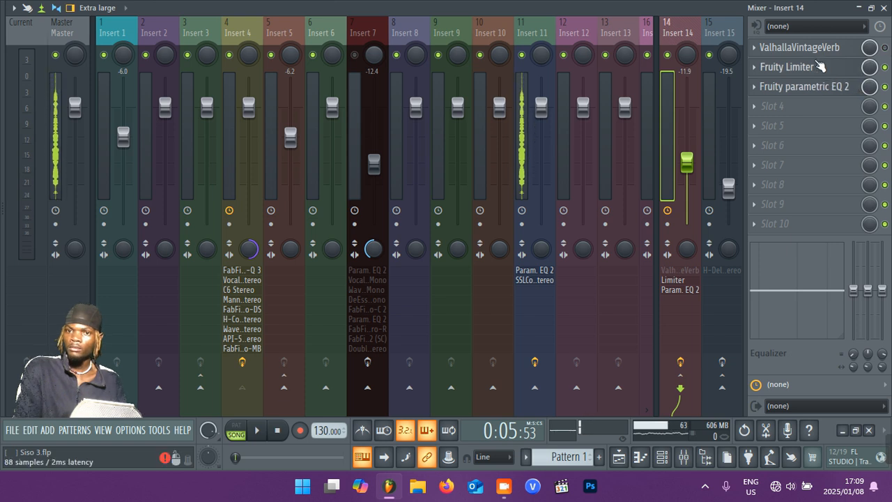
left_click(820, 66)
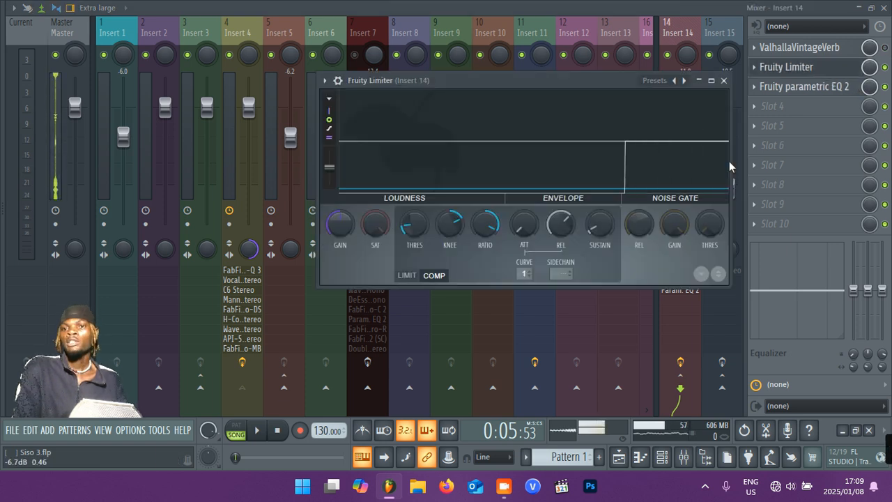
left_click(885, 48)
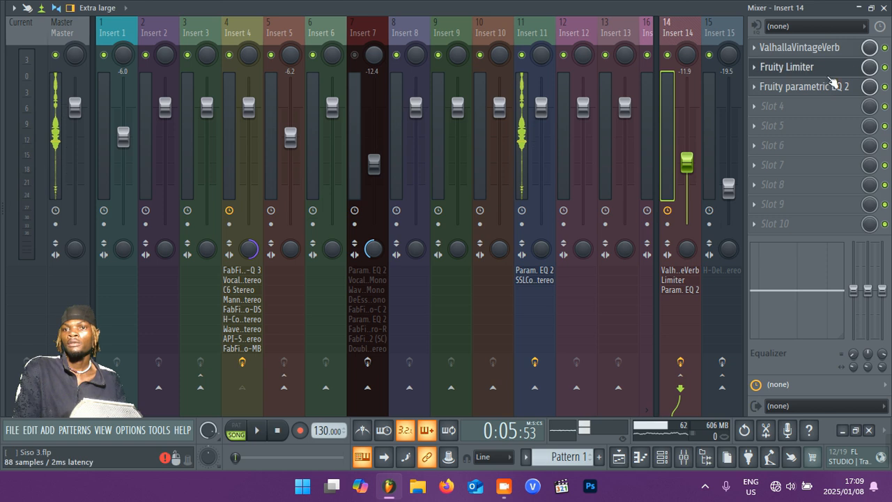
left_click(820, 67)
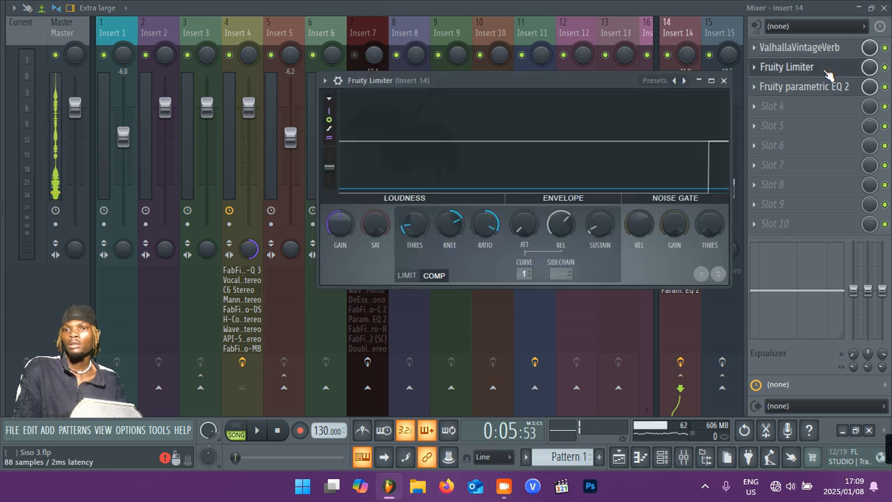
Bypass Fruity parametric EQ 2 on Insert 14 and play the song with Fruity Limiter open to examine its compression.
left_click(885, 87)
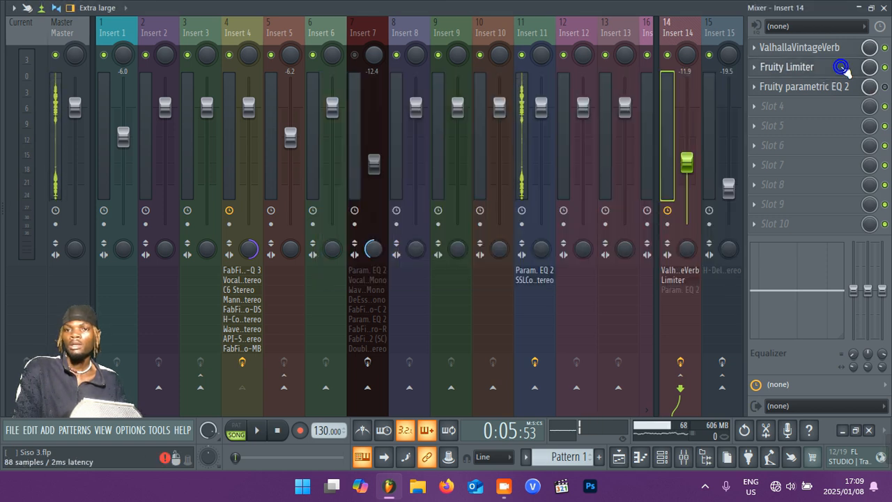
left_click(843, 67)
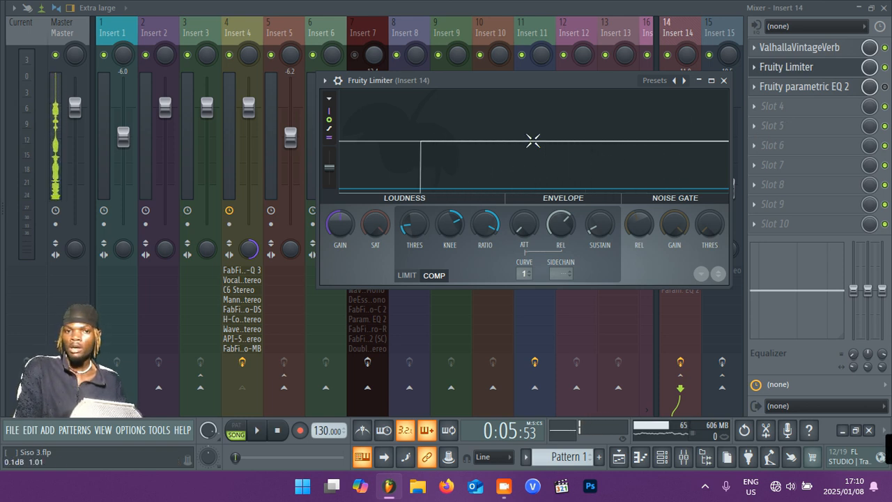
key("space")
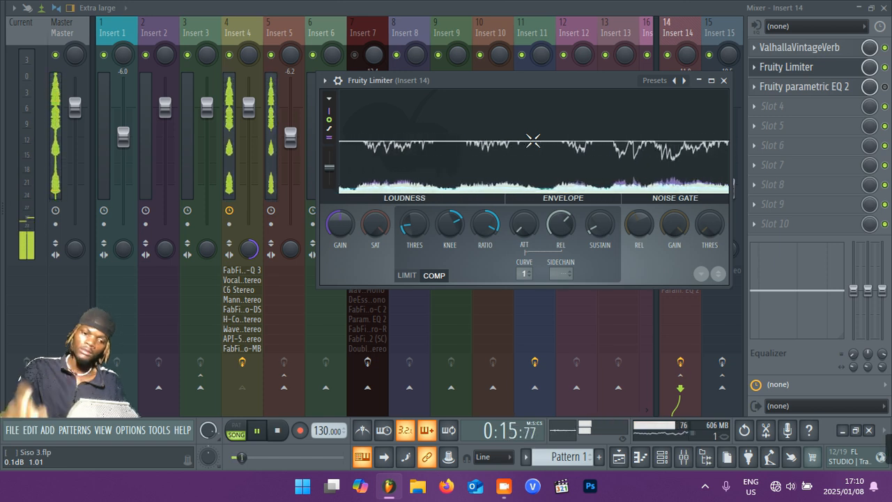
key("space")
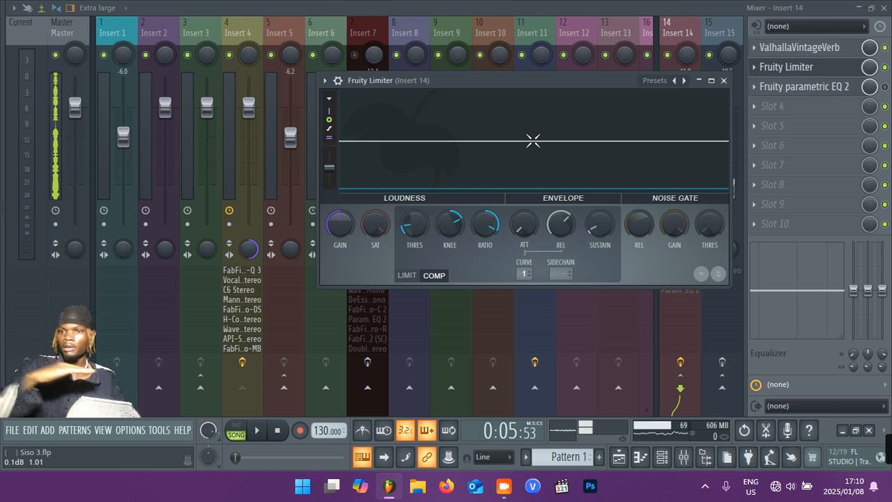
Compare the vocals during playback with Fruity Limiter on Insert 14 bypassed and re-enabled, watching its compression display, and stop playback.
left_click(886, 69)
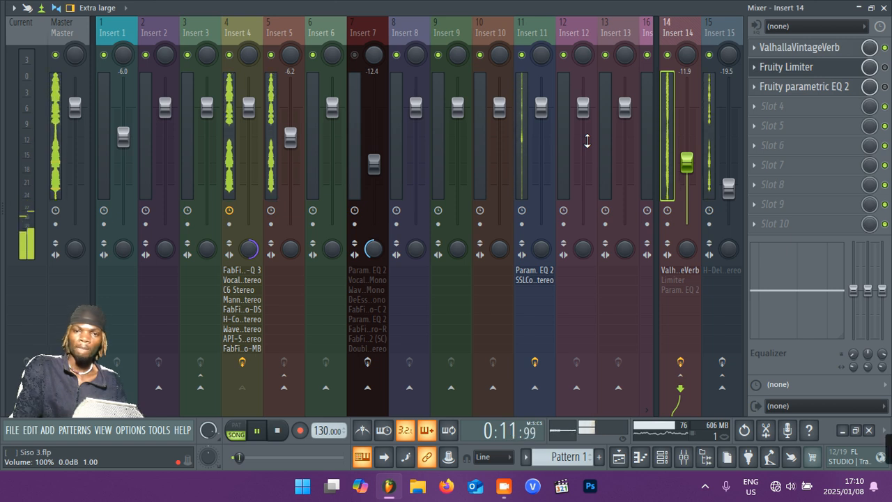
key("space")
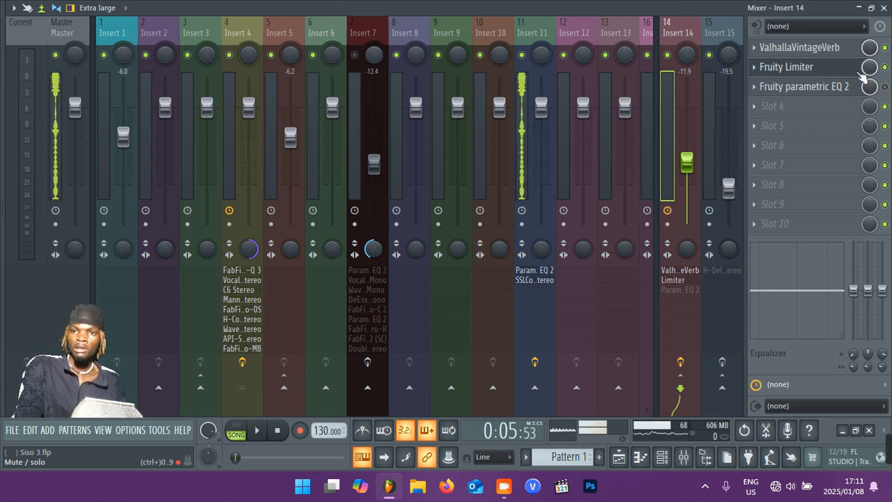
left_click(833, 73)
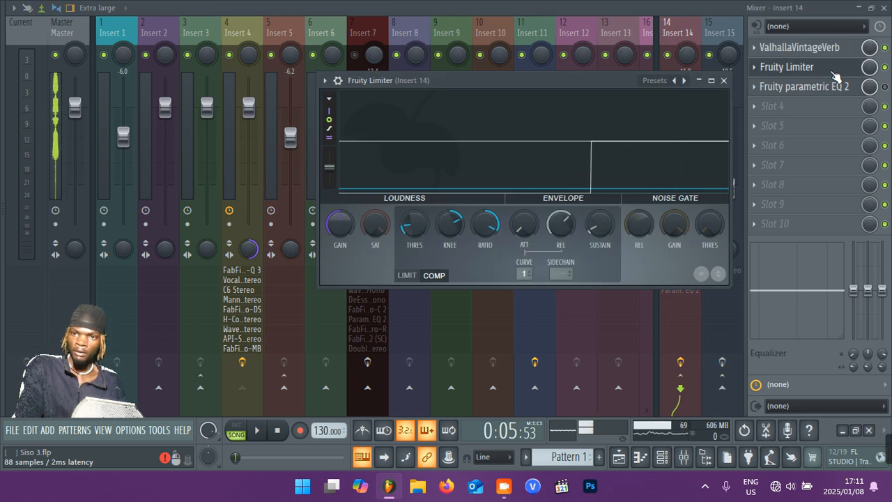
key("space")
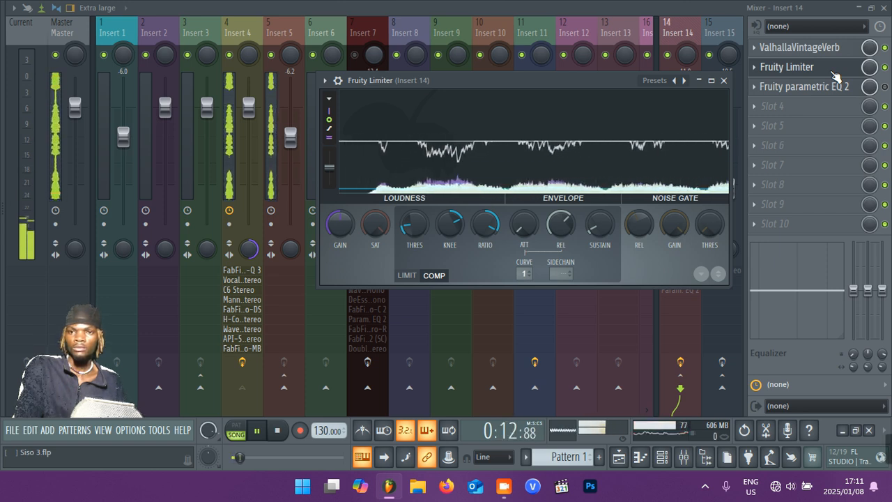
key("space")
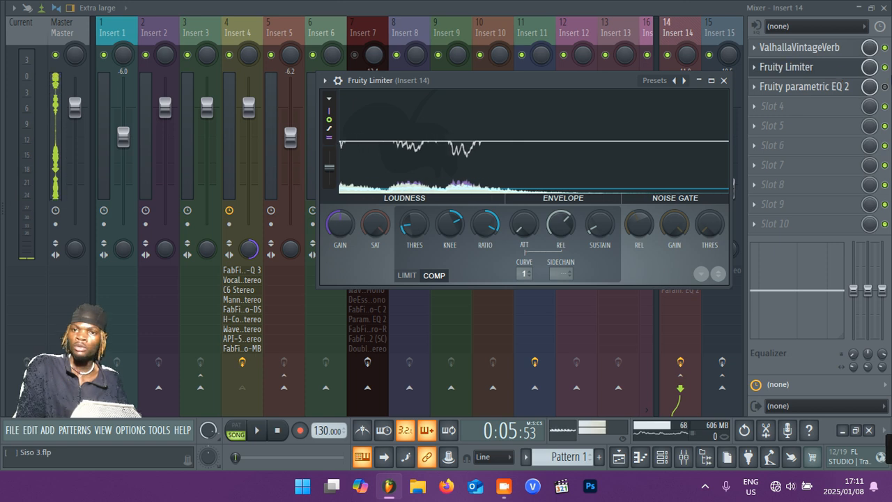
Look over the effect slots of Insert 15 and Insert 4.
left_click(730, 66)
scroll(729, 56, "down", 2)
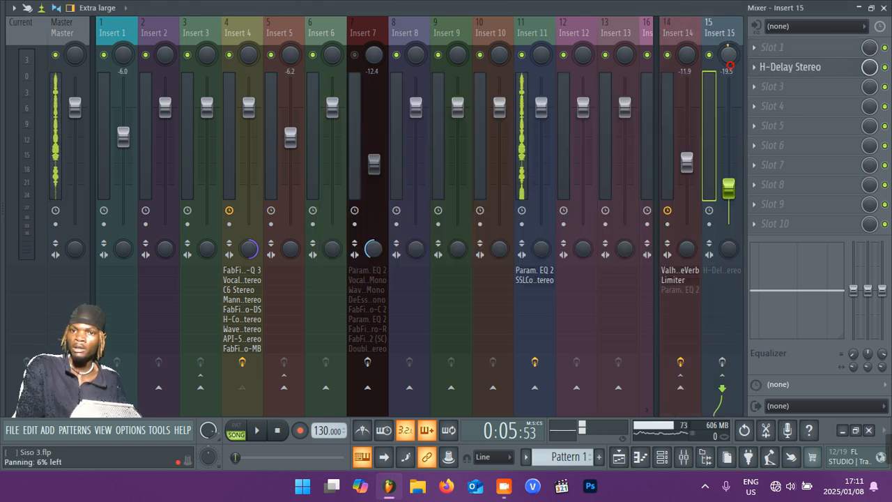
scroll(729, 55, "up", 1)
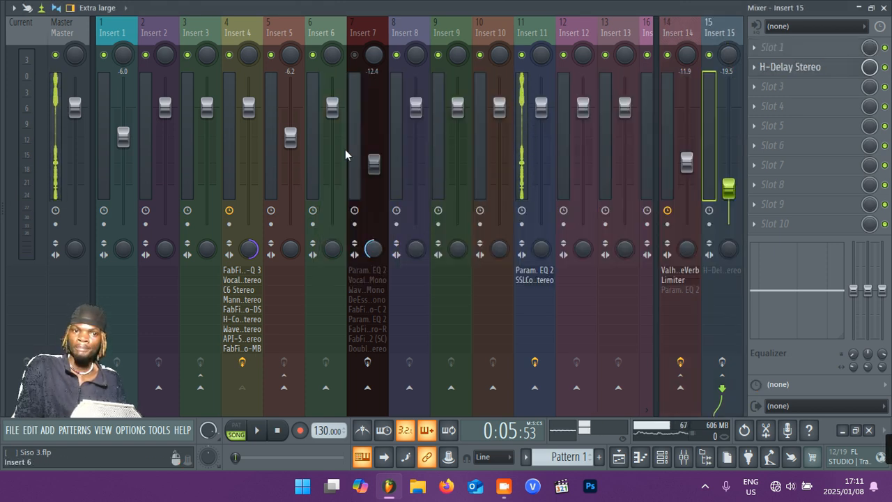
left_click(225, 183)
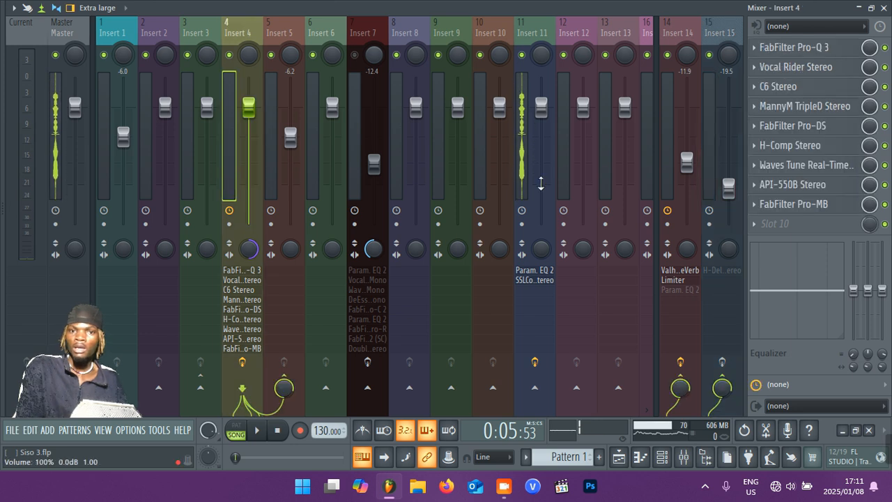
Re-enable Fruity parametric EQ 2 on Insert 14, examine its curve during playback, and close the plugin.
left_click(668, 154)
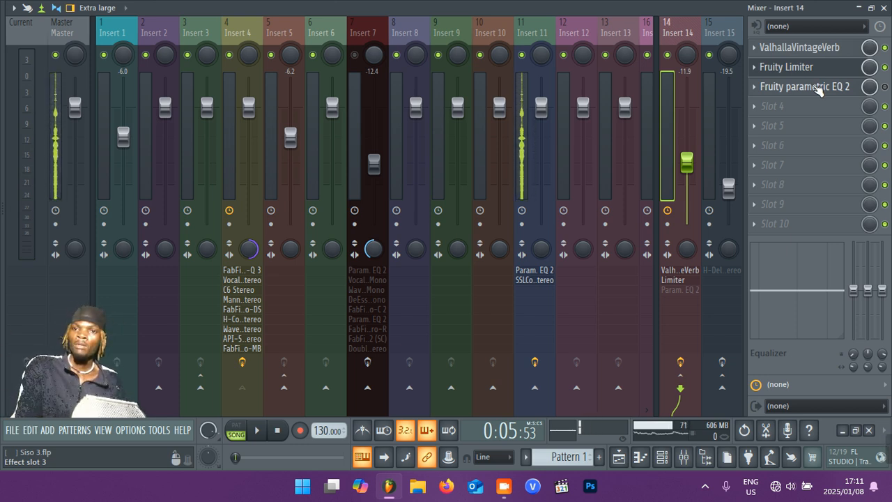
left_click(885, 86)
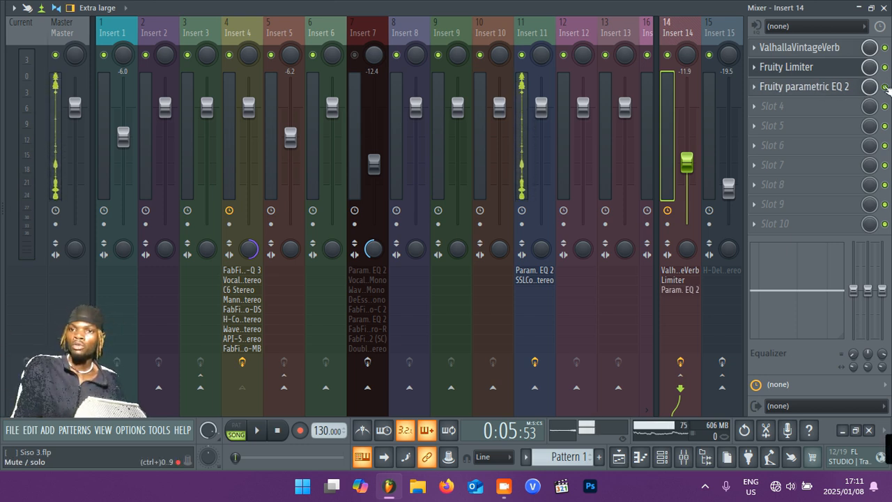
double_click(814, 92)
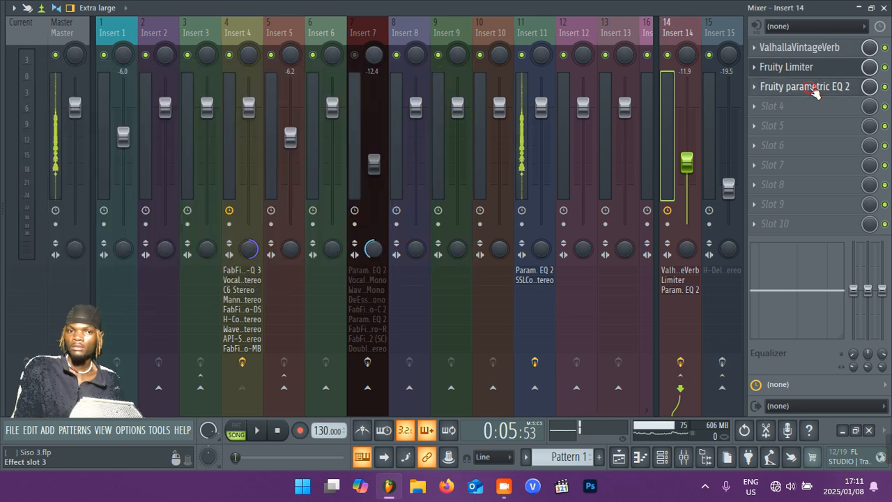
left_click(814, 92)
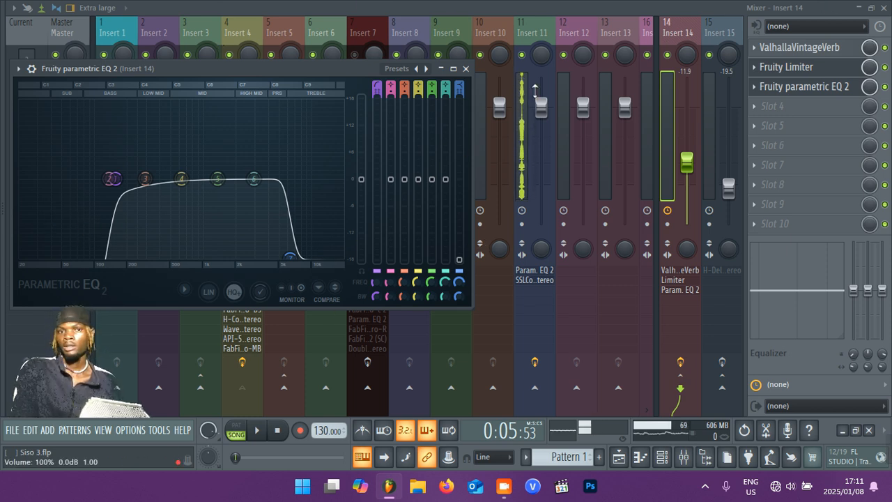
key("space")
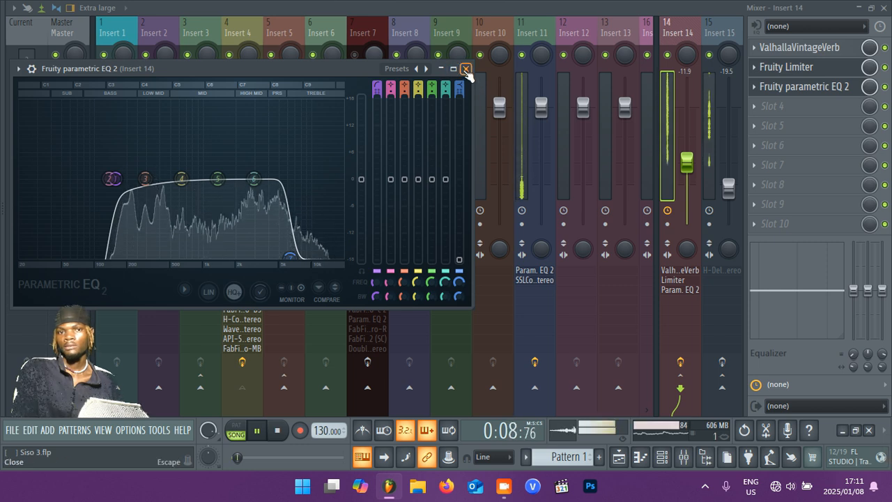
left_click(467, 70)
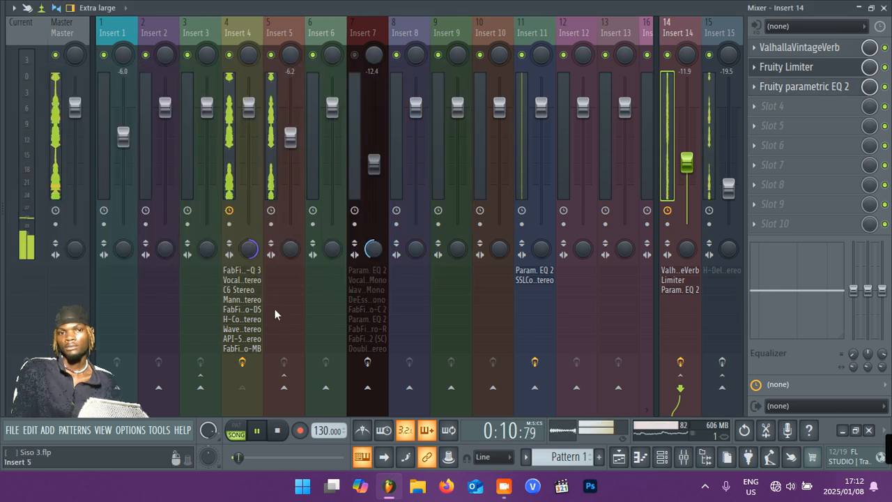
Stop playback, enable the effects on Insert 15, and review its H-Delay Stereo settings before closing the plugin.
left_click(230, 165)
key("space")
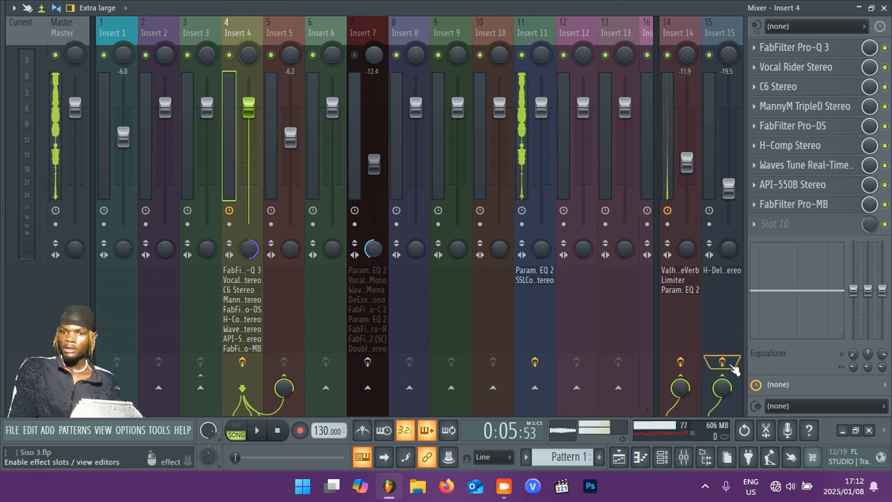
left_click(708, 135)
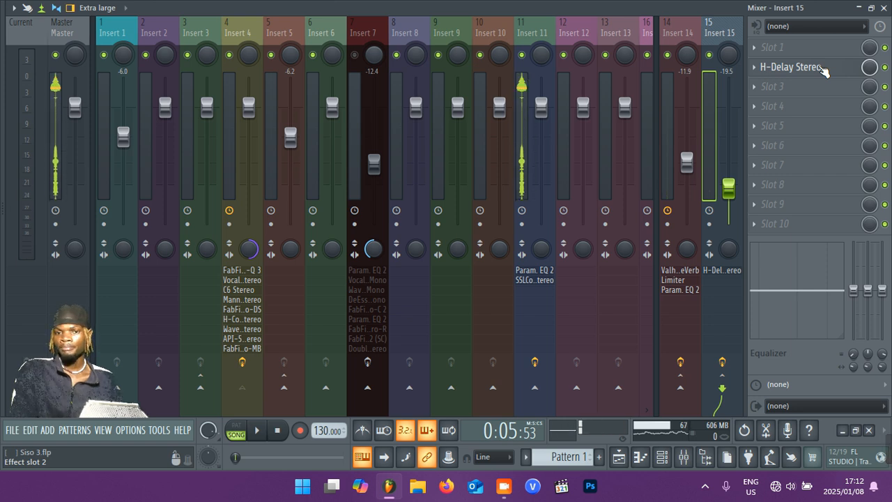
left_click(795, 67)
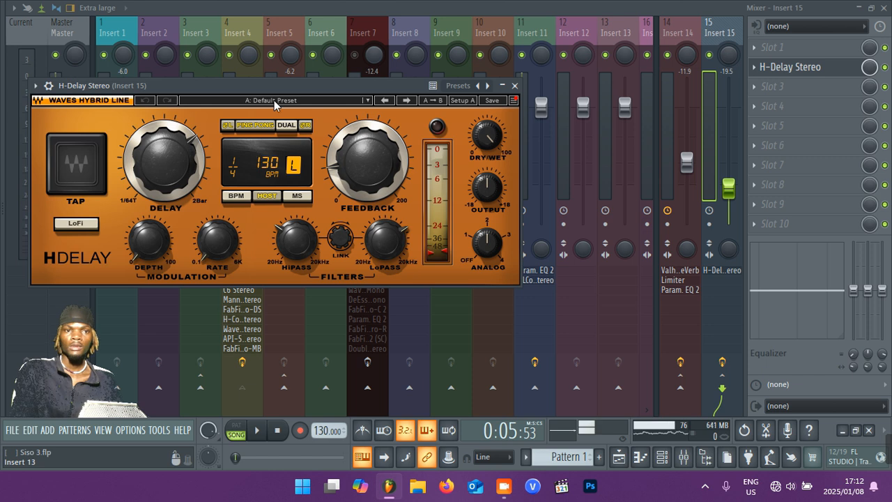
left_click_drag(272, 84, 491, 74)
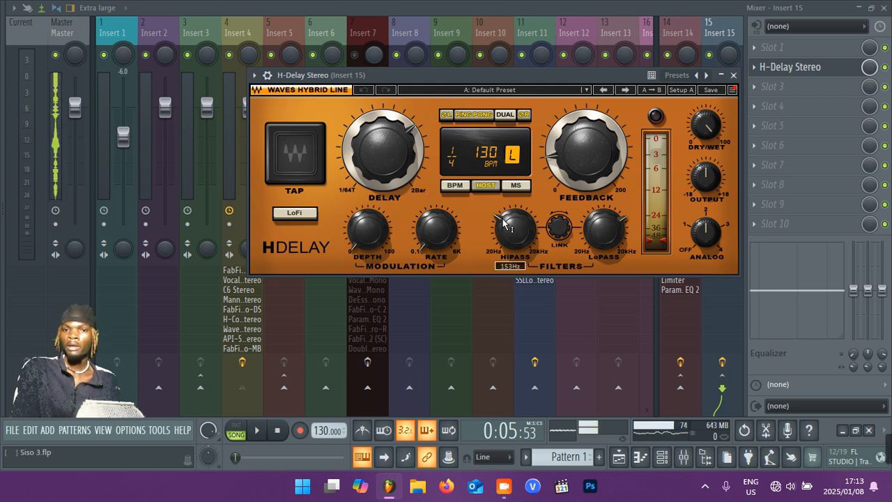
mouse_move(625, 230)
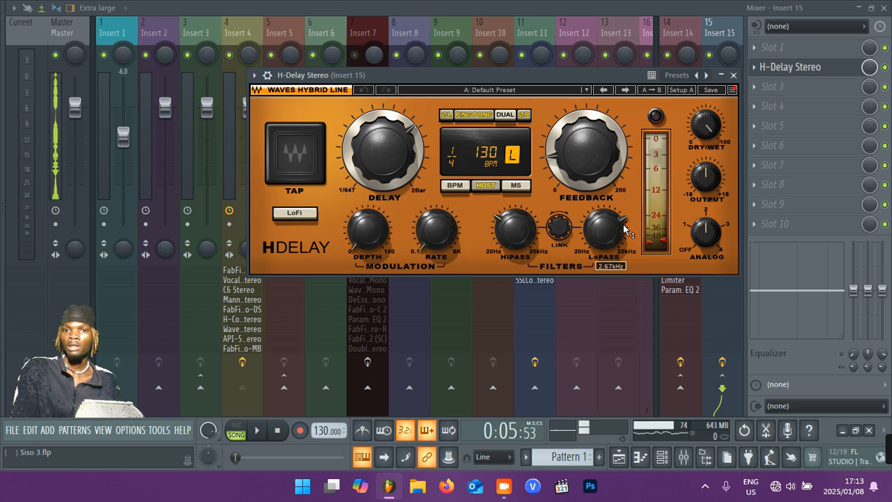
left_click(734, 76)
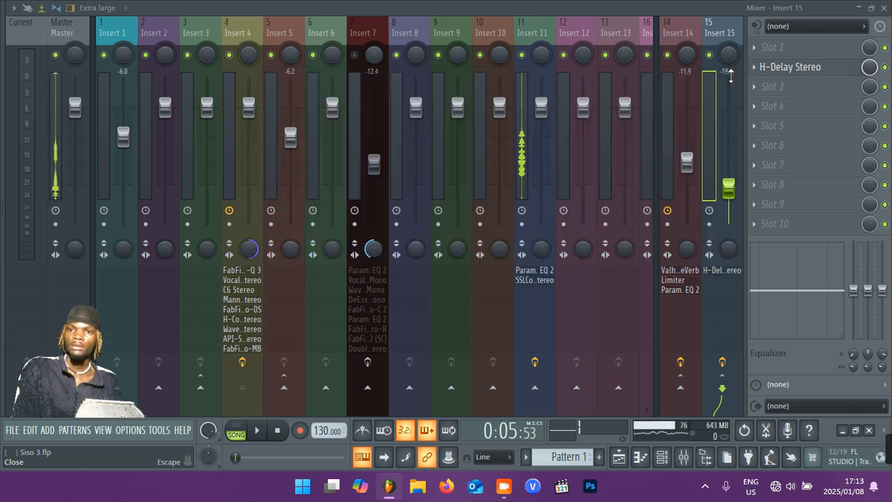
Add Fruity Parametric EQ 2 to slot 3 of Insert 15 and pull bands 7 and 1 fully down and inward to cut highs and lows.
left_click(769, 86)
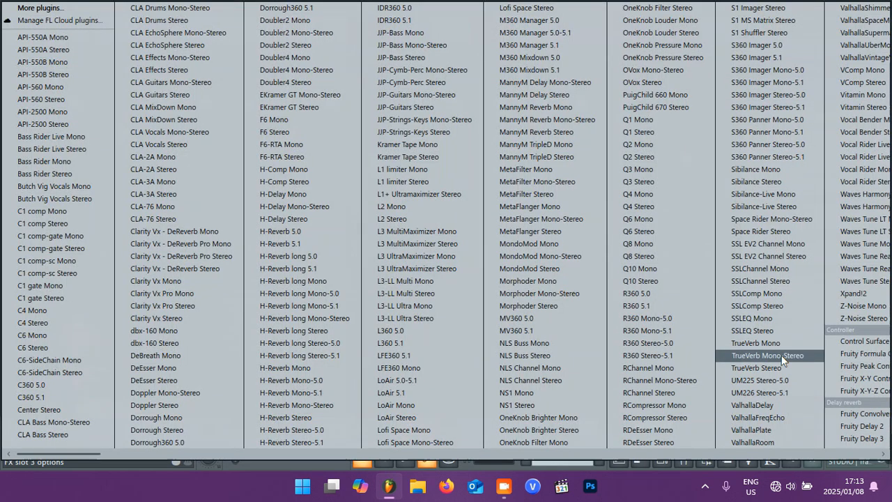
scroll(782, 355, "down", 2)
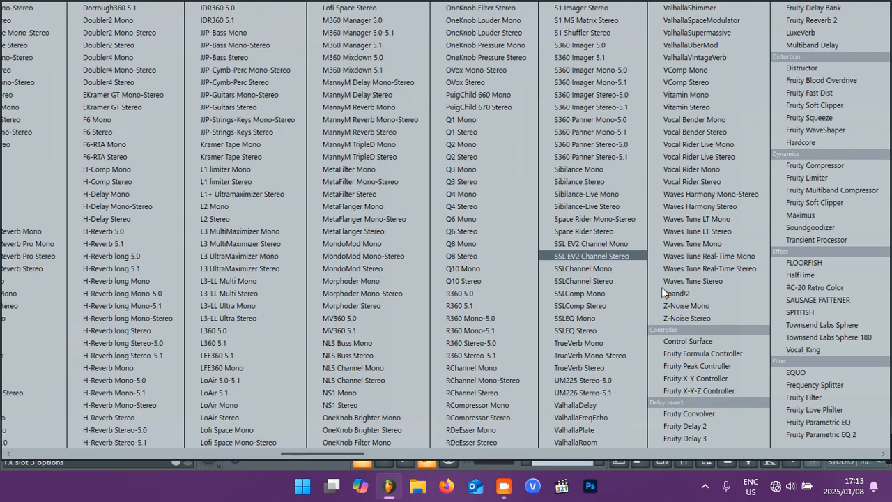
left_click(833, 440)
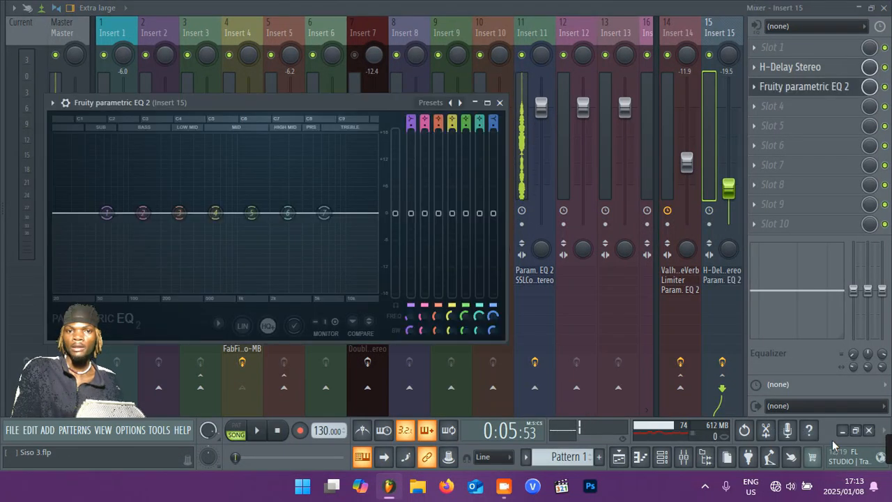
left_click_drag(324, 214, 294, 289)
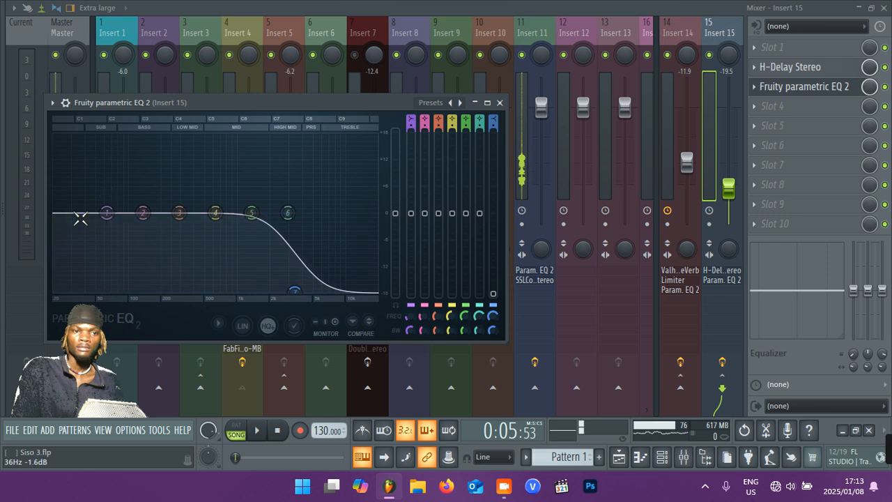
left_click_drag(108, 215, 162, 291)
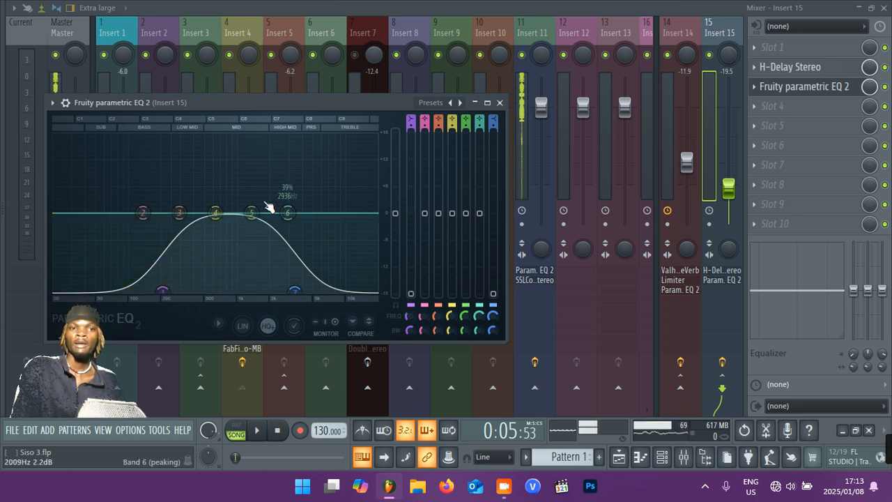
Close Fruity parametric EQ 2 and delete it from slot 3 of Insert 15.
left_click(500, 103)
left_click(757, 89)
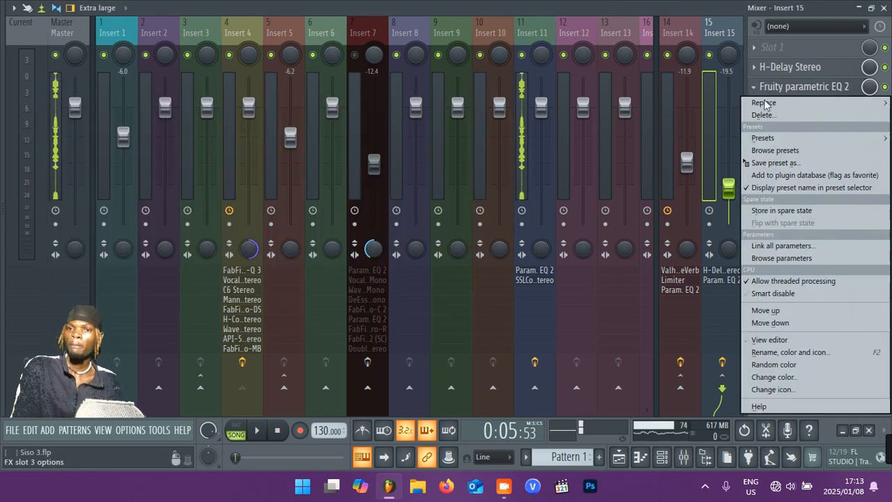
left_click(764, 115)
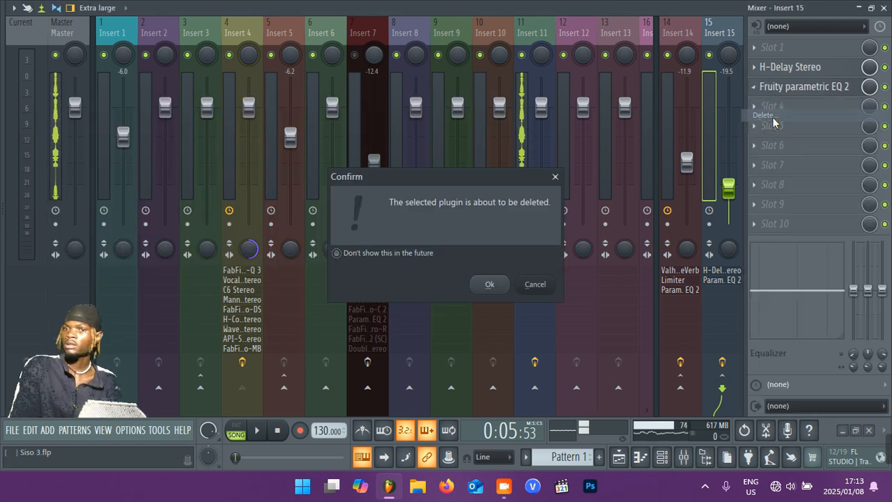
left_click(491, 285)
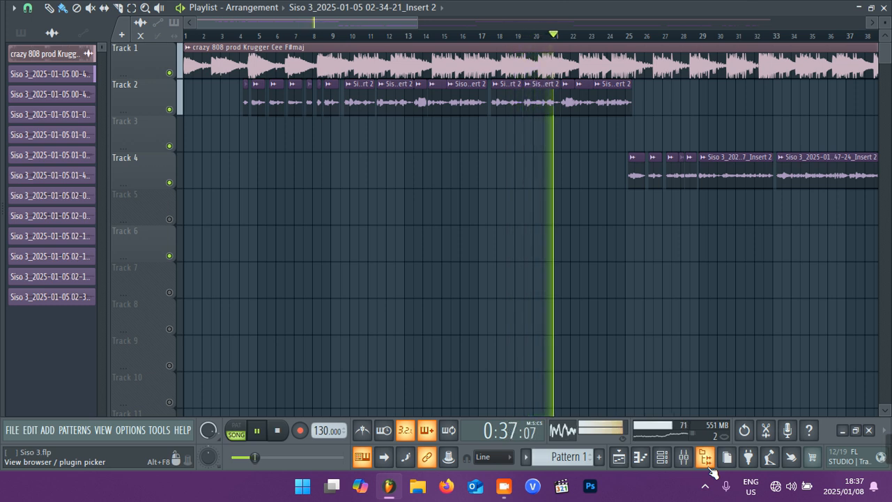
Mute Track 4 in the playlist during playback.
left_click(175, 186)
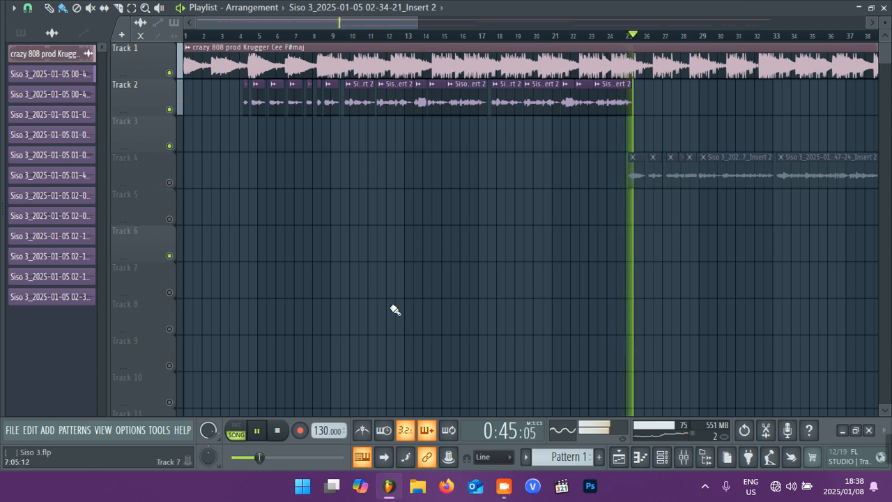